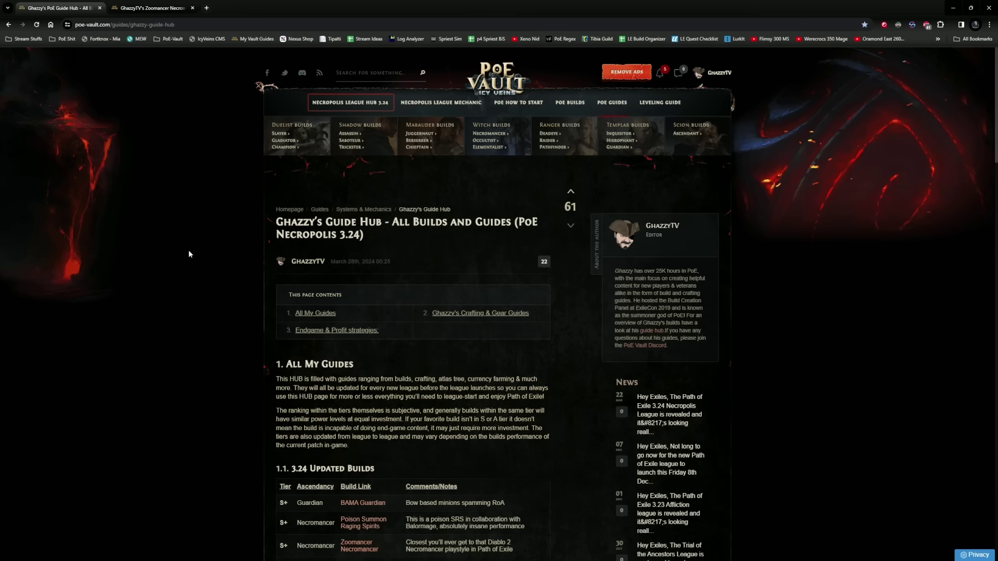
Step: Read the guide hub's crafting and endgame sections and the Zoomancer Necromancer guide's overview, playstyle and PoB link sections
scroll(189, 252, down, 7)
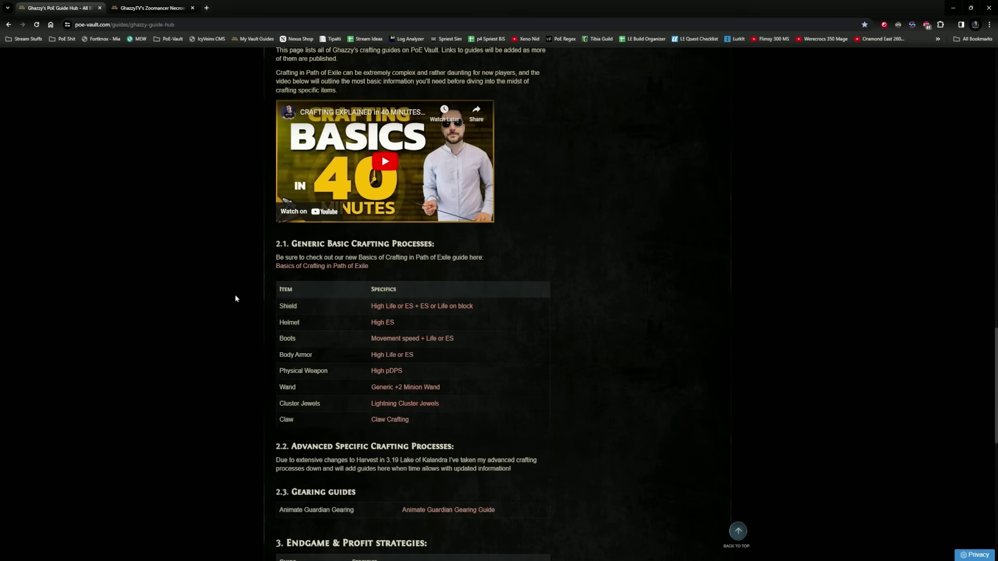
scroll(260, 297, down, 3)
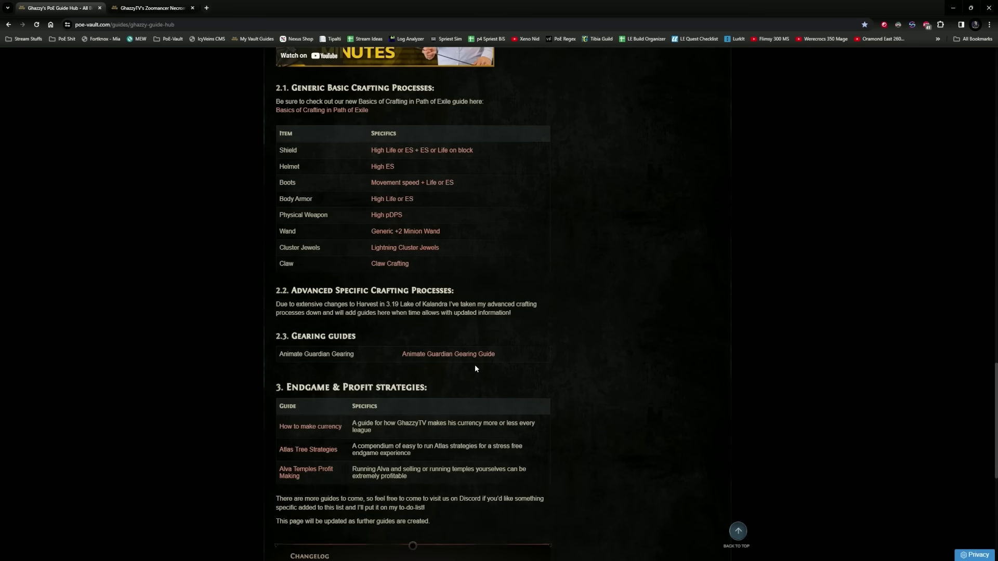
key(ctrl+Tab)
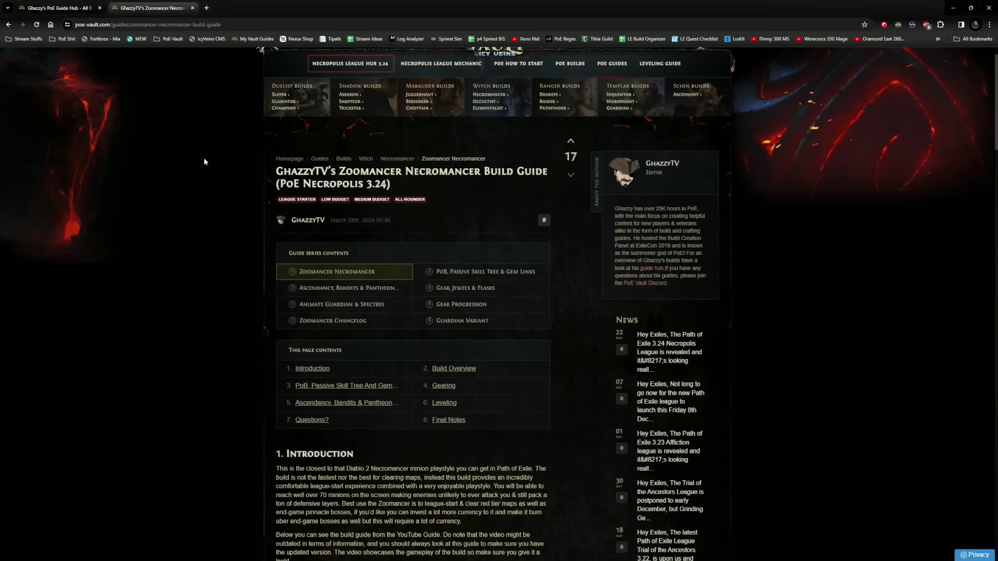
scroll(204, 161, down, 8)
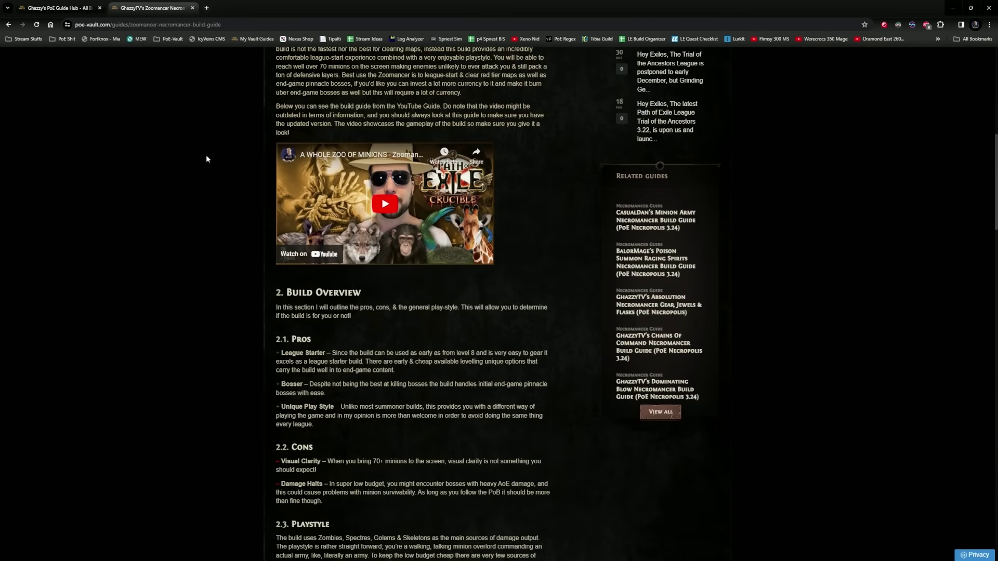
scroll(207, 155, down, 7)
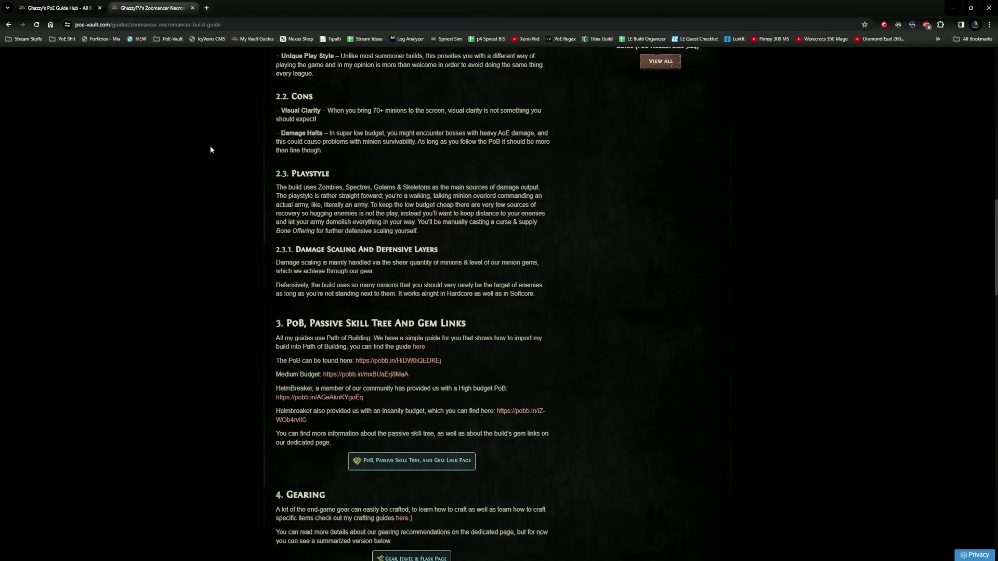
scroll(210, 149, down, 2)
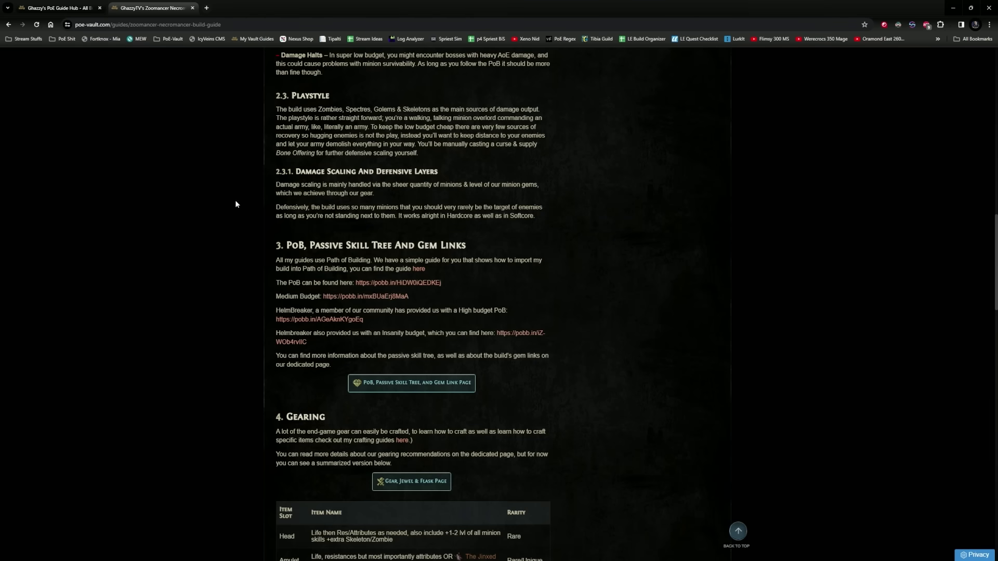
scroll(236, 201, up, 15)
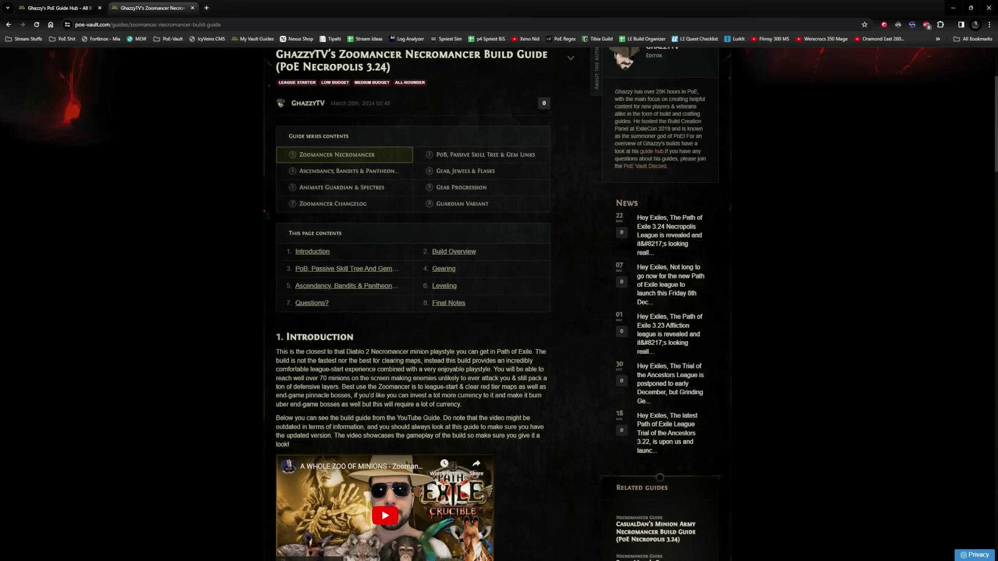
Step: Switch to Path of Building and examine the Low Budget Zoomancer's passive tree, including Bone Barrier and Leech Mastery
key(alt+Tab)
drag(277, 144, 248, 145)
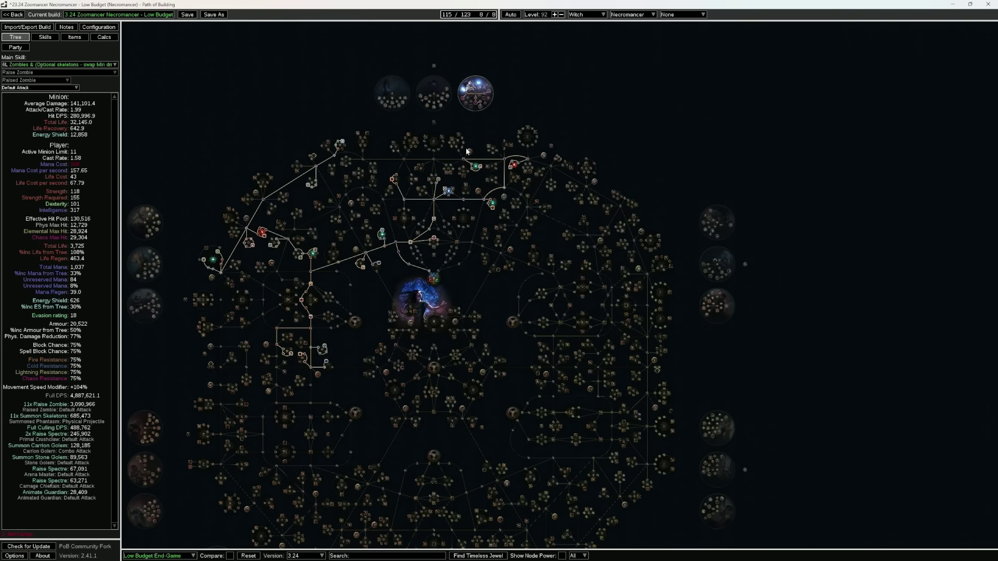
scroll(481, 107, up, 6)
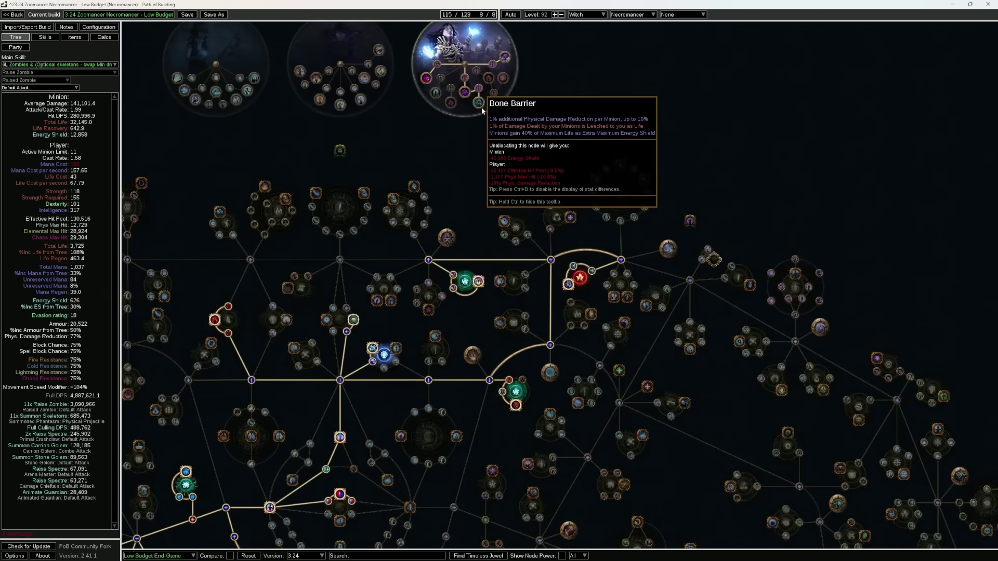
drag(542, 137, 514, 28)
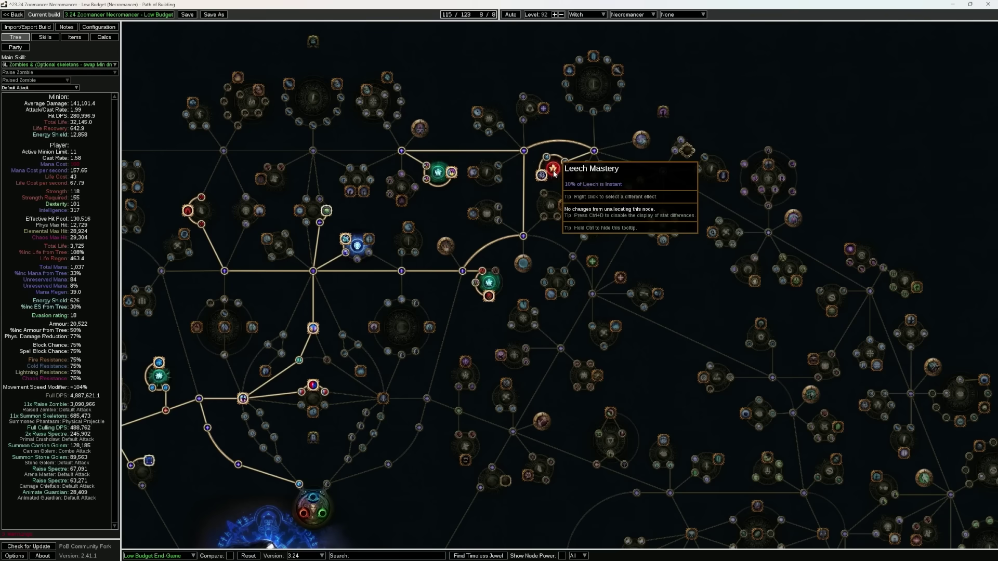
scroll(554, 174, down, 5)
drag(476, 265, 424, 258)
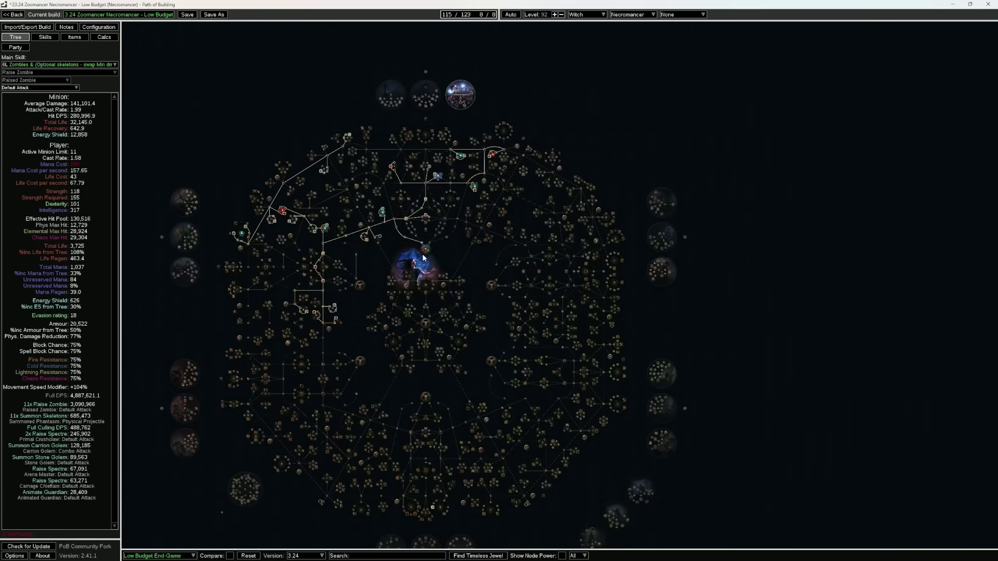
scroll(424, 257, up, 3)
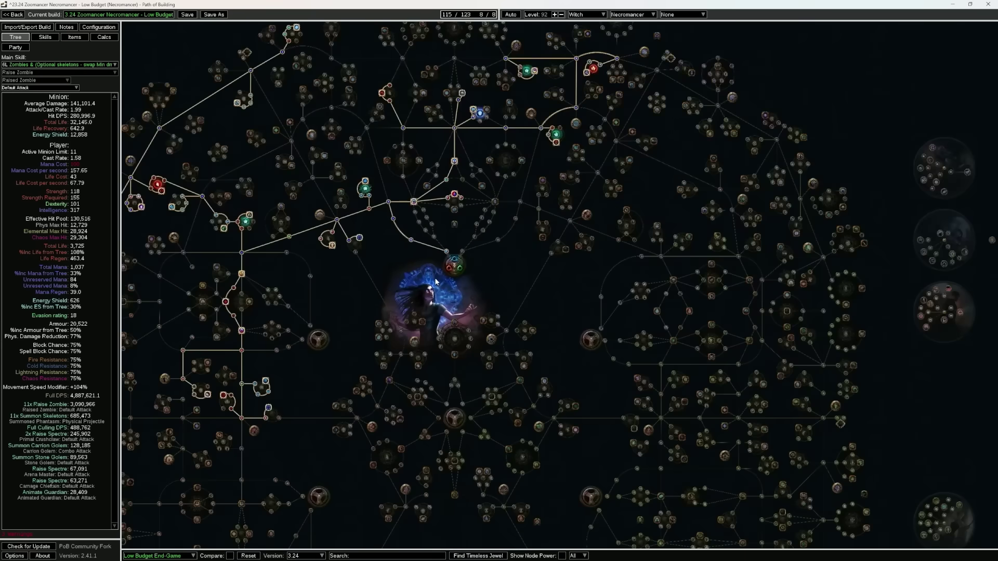
drag(402, 272, 451, 305)
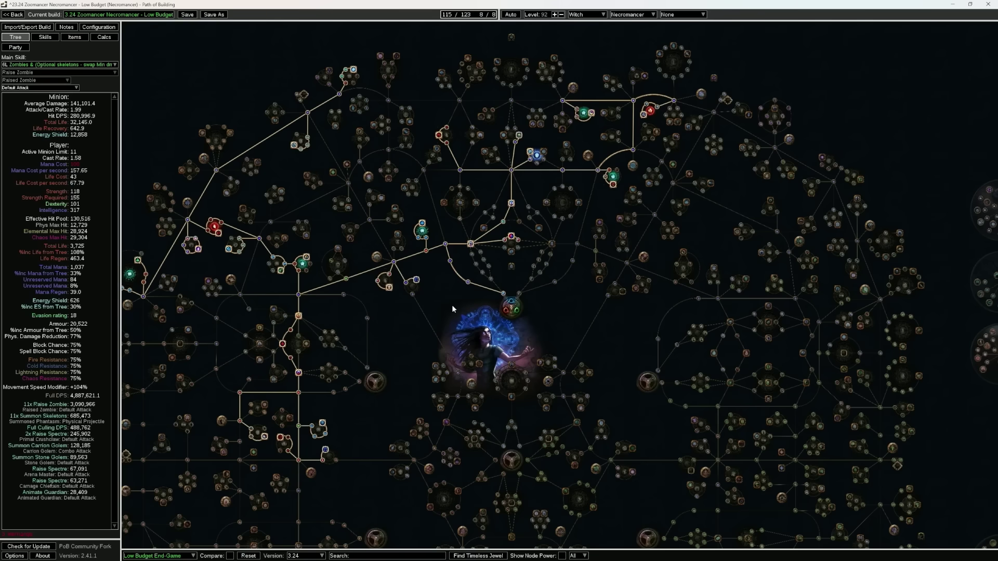
scroll(451, 304, down, 2)
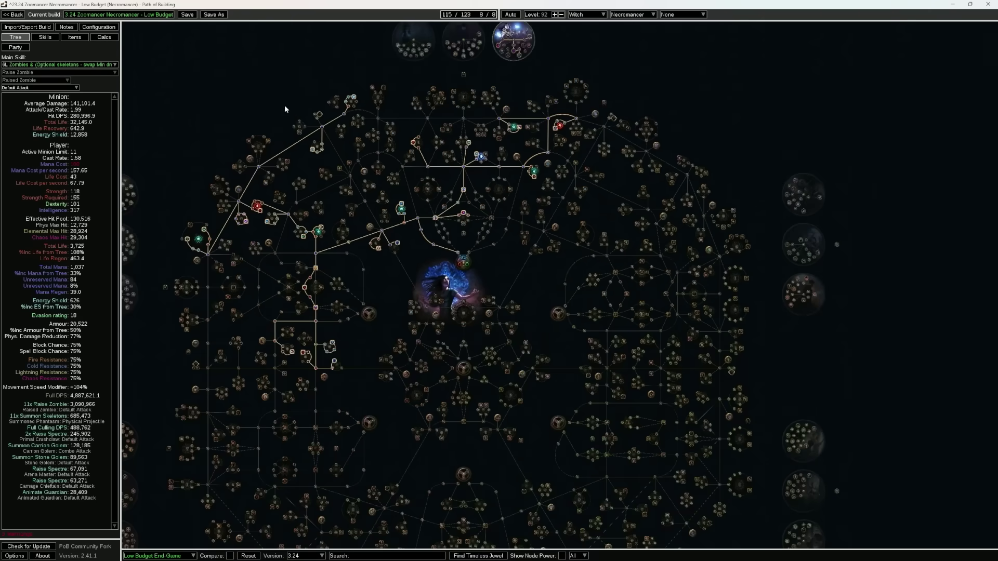
drag(286, 111, 295, 131)
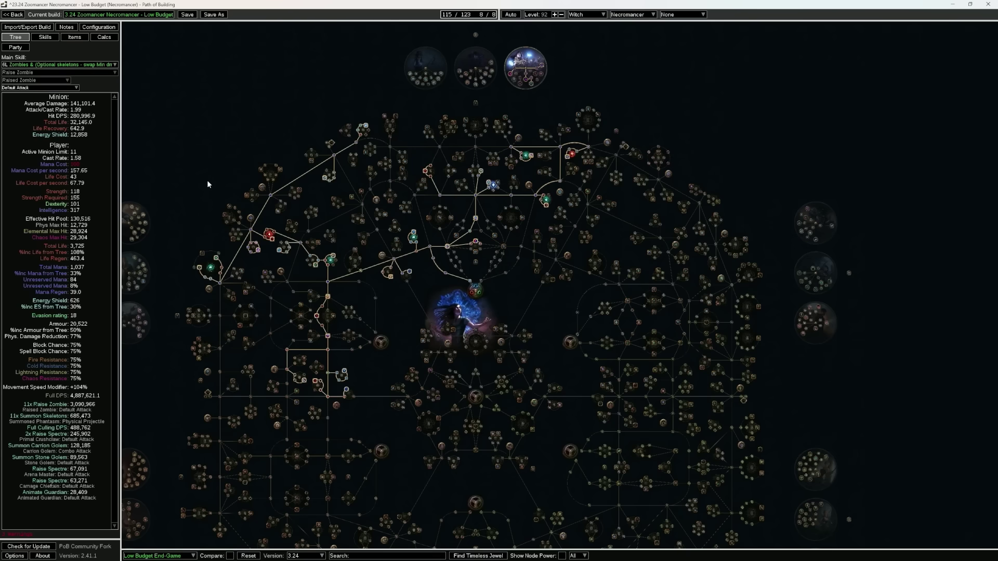
Step: Inspect the low-budget build's equipped items, including the Animate Guardian ring, and return to the build list
click(75, 40)
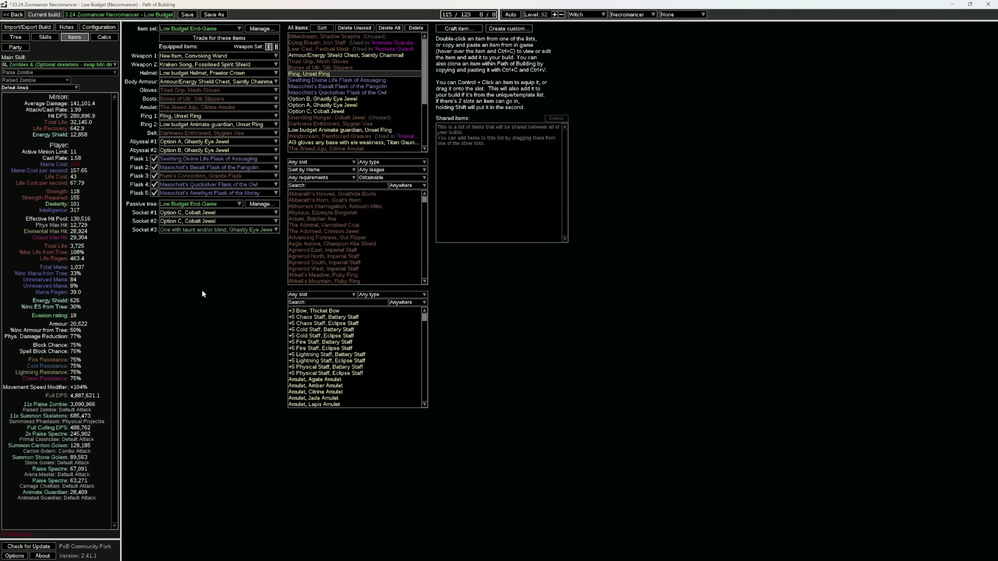
mouse_move(199, 101)
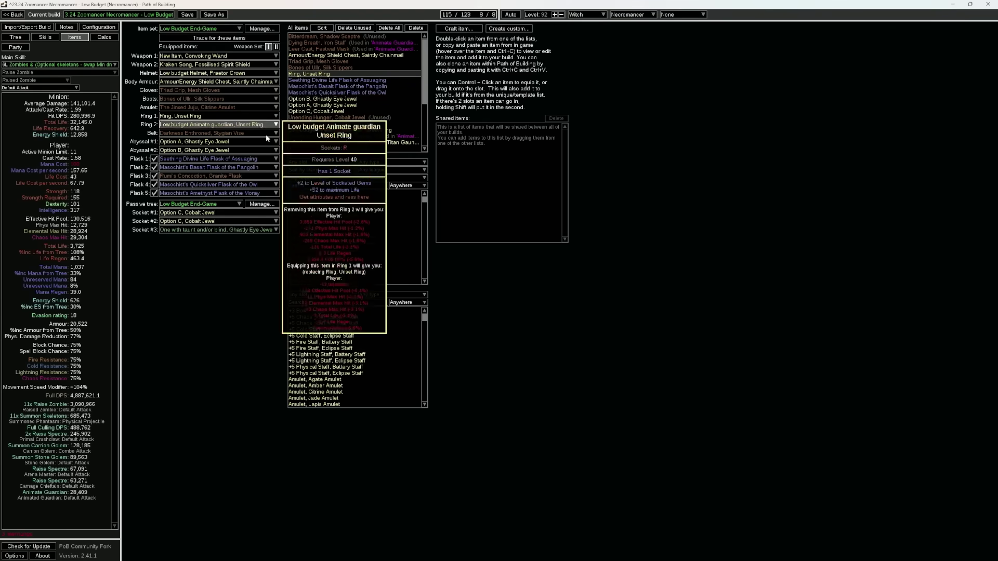
key(Escape)
click(496, 299)
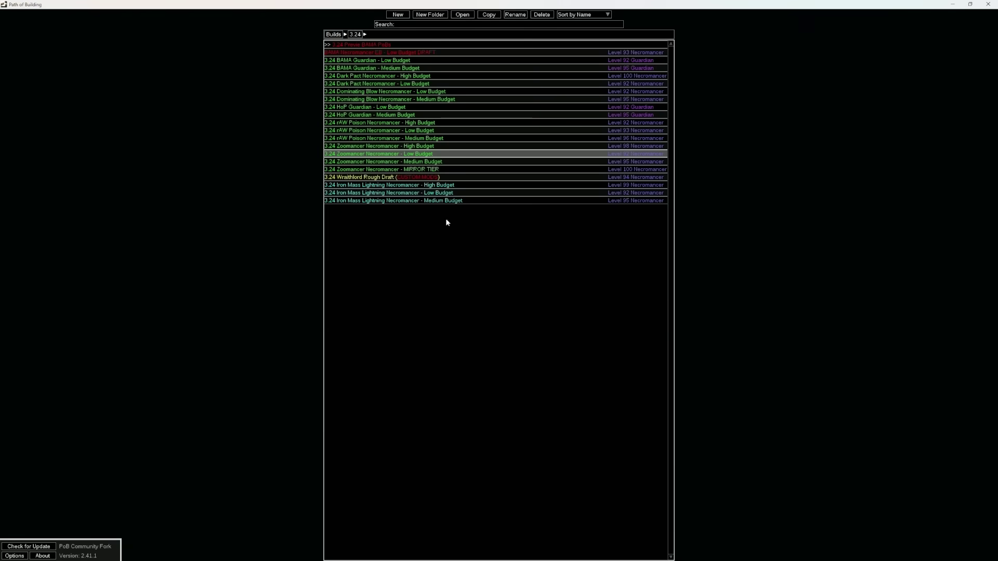
Step: Open the 3.24 Zoomancer Necromancer - Medium Budget build and look over its allocated passive tree
double_click(381, 161)
scroll(207, 85, down, 2)
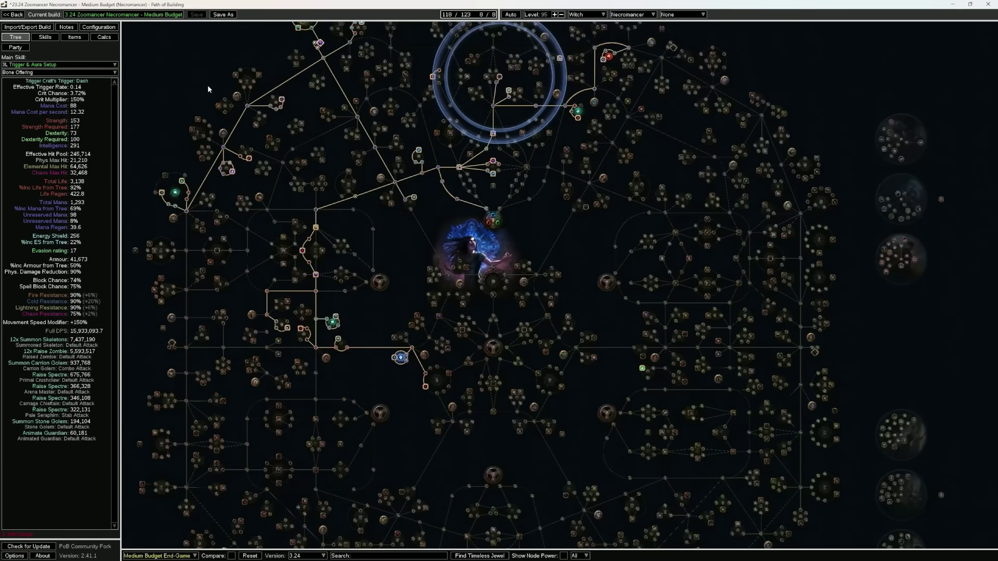
drag(207, 85, 208, 151)
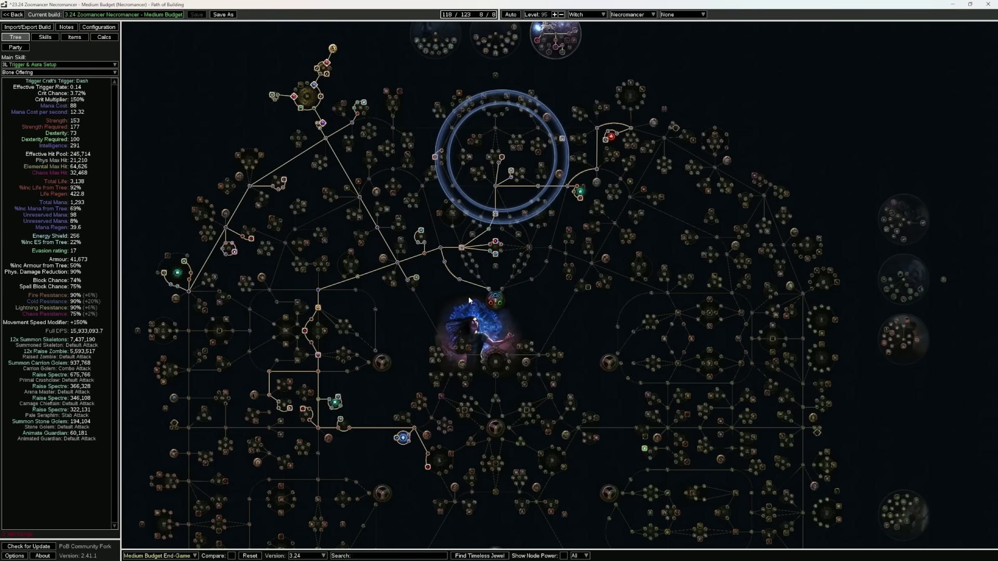
drag(468, 300, 383, 237)
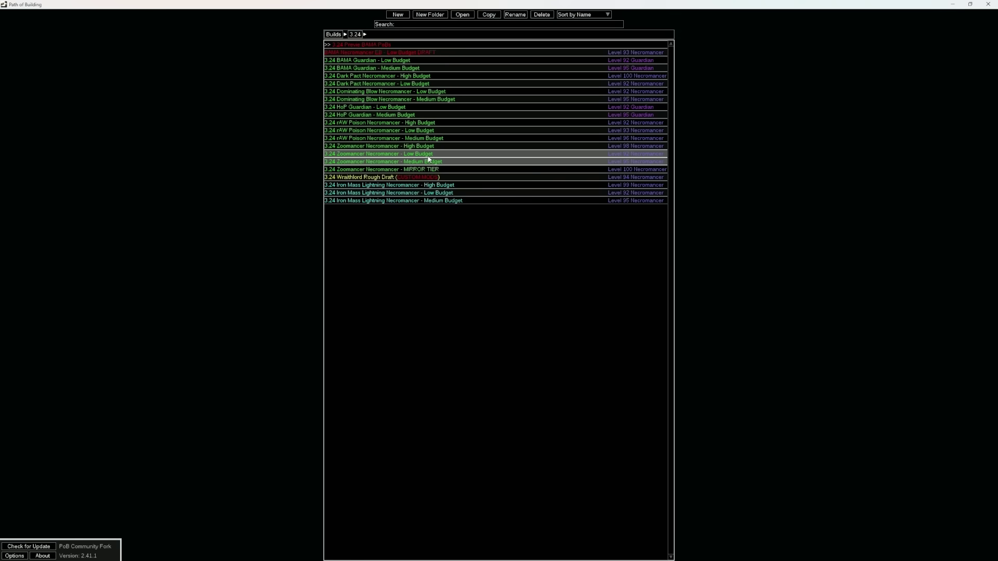
Step: Open the 3.24 Zoomancer Necromancer - High Budget build and examine the allocated paths on its passive tree
key(Up)
key(Return)
drag(371, 183, 335, 202)
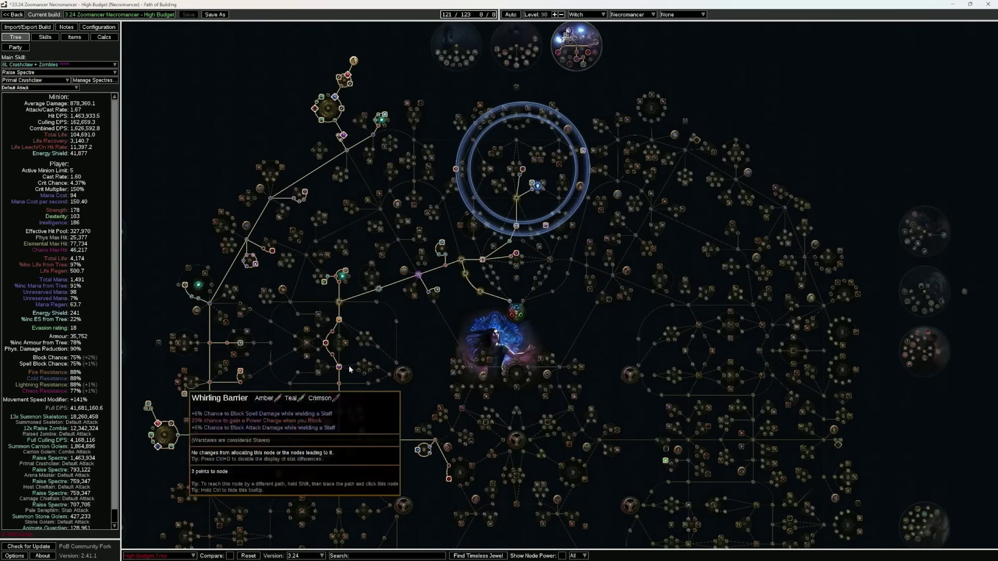
drag(185, 329, 200, 285)
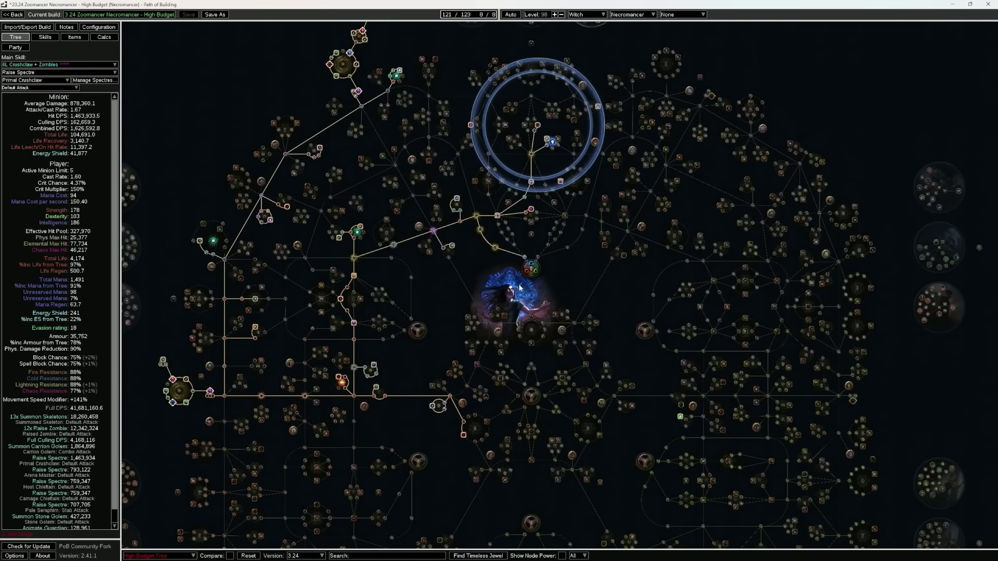
drag(450, 301, 459, 273)
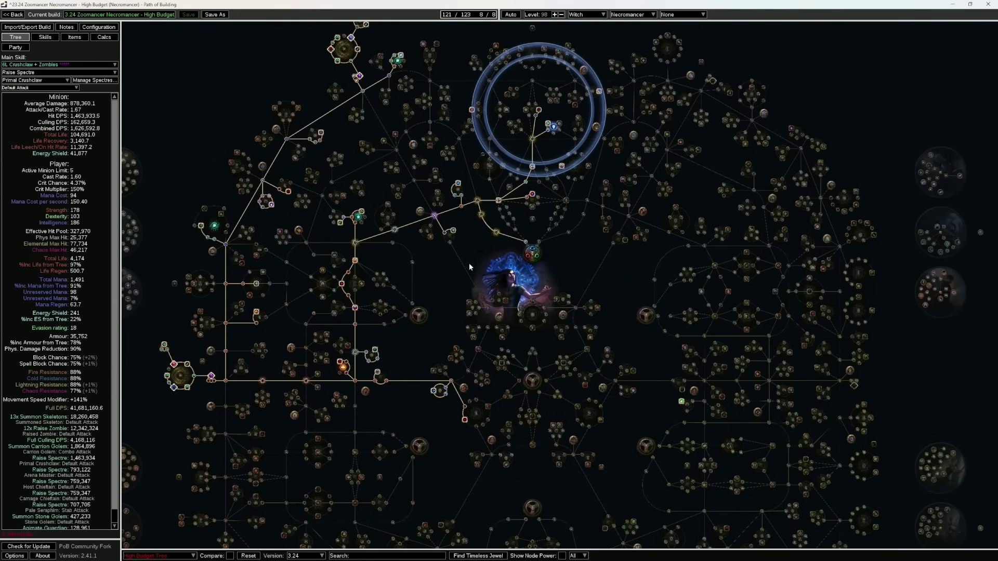
scroll(385, 304, up, 3)
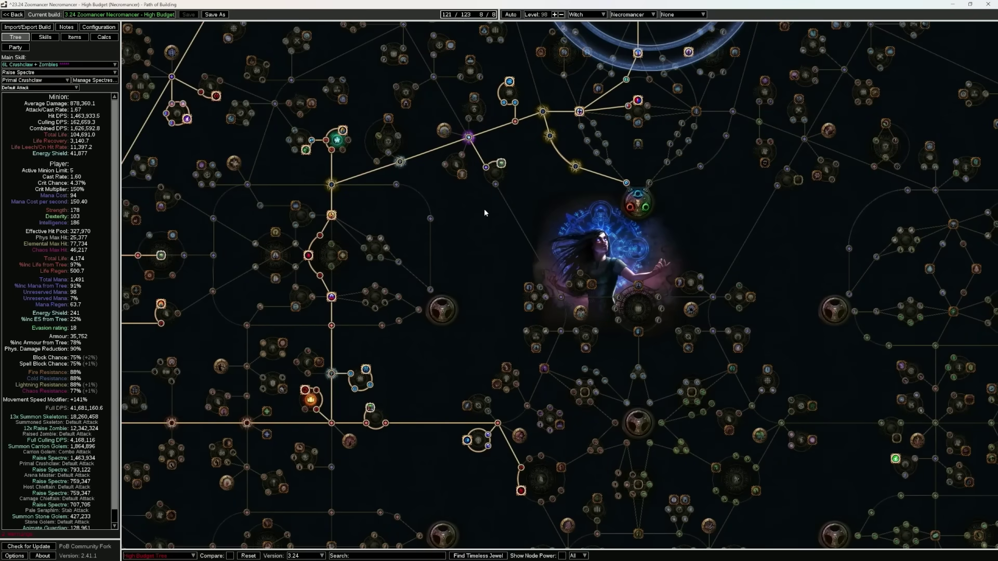
scroll(487, 217, down, 5)
drag(488, 213, 360, 280)
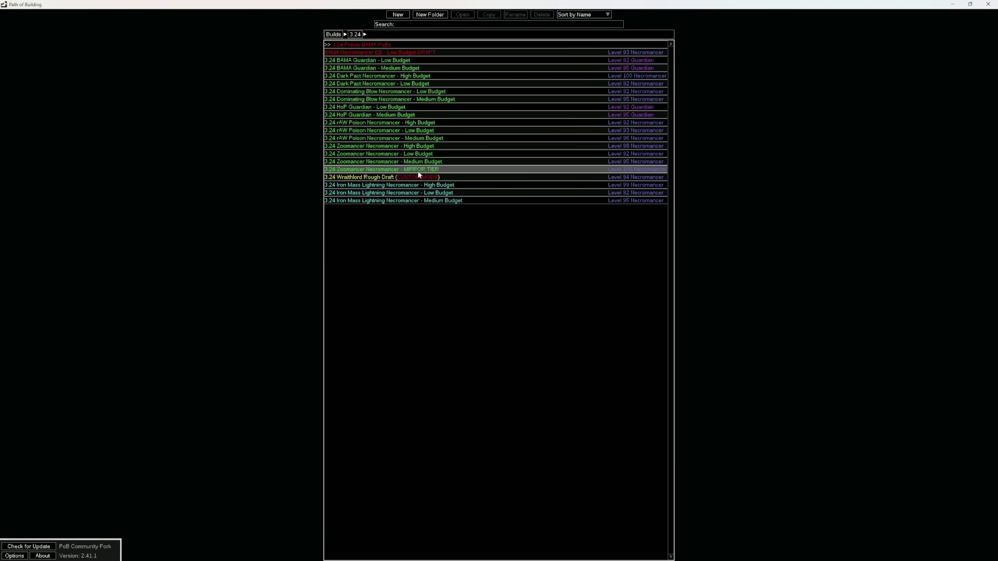
Step: Open the 3.24 Zoomancer Necromancer - MIRROR TIER build and look over its passive tree
double_click(418, 171)
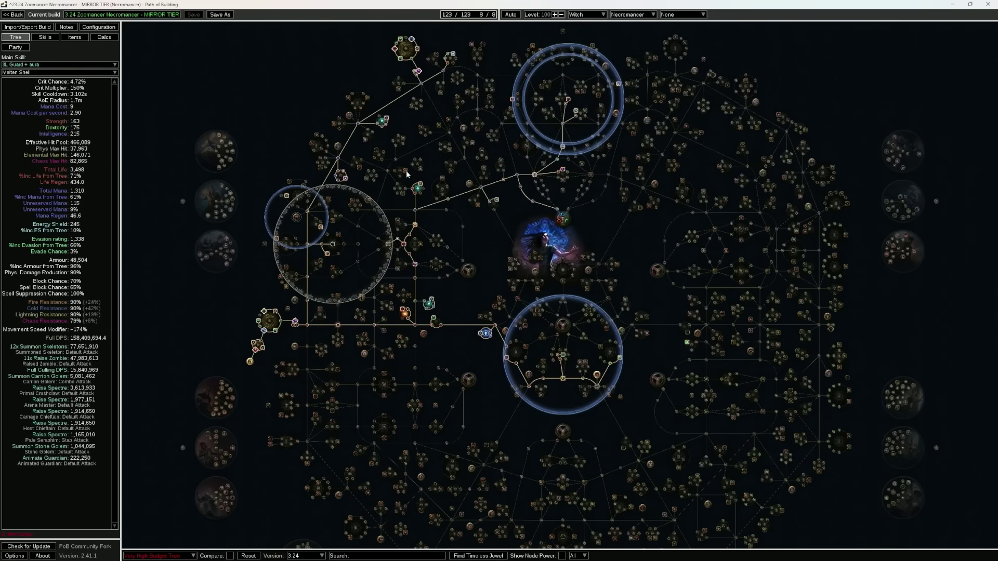
drag(406, 177, 360, 259)
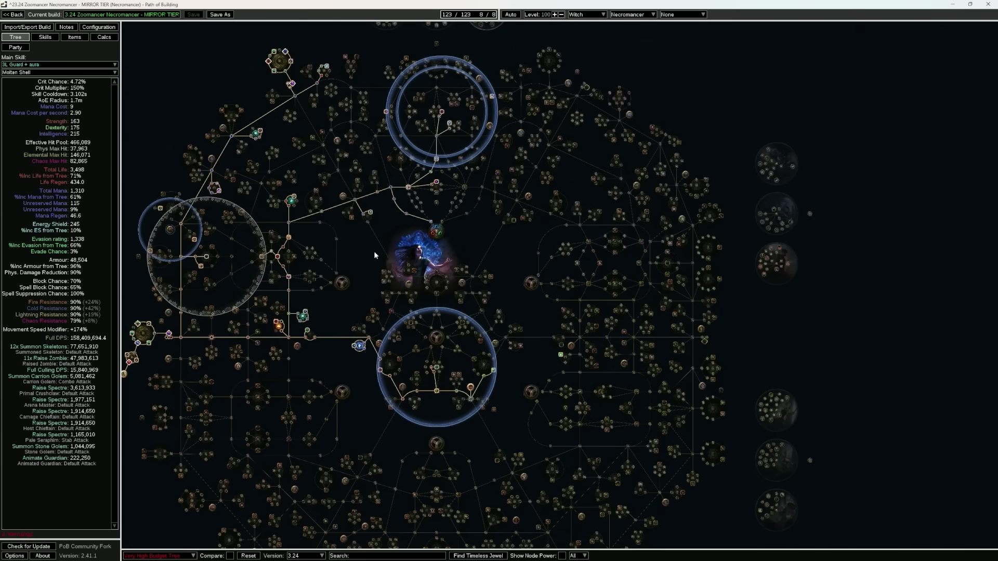
drag(374, 252, 391, 300)
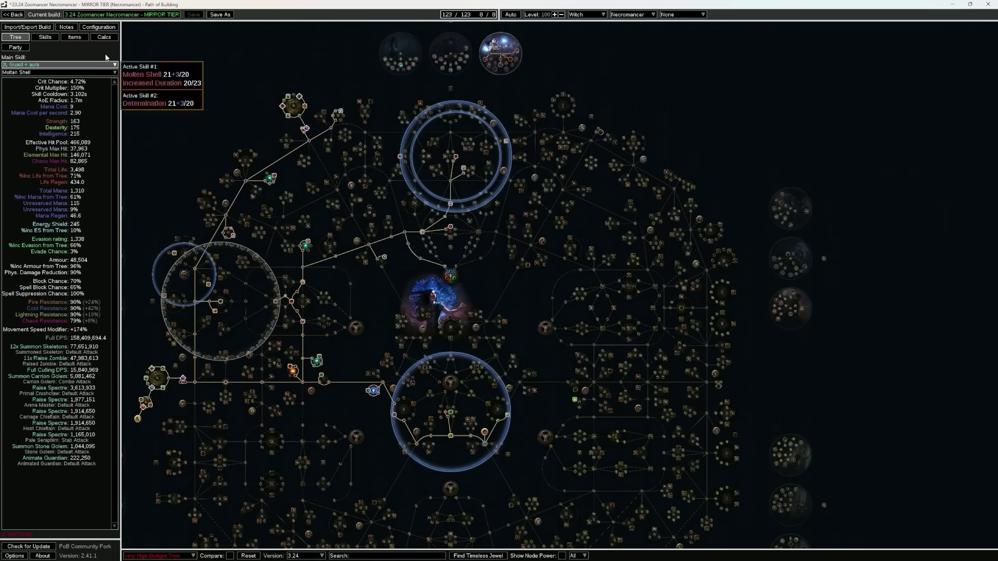
Step: Inspect the mirror-tier build's equipped items, including the helmet's details, and its skill gem setup
click(74, 37)
mouse_move(187, 77)
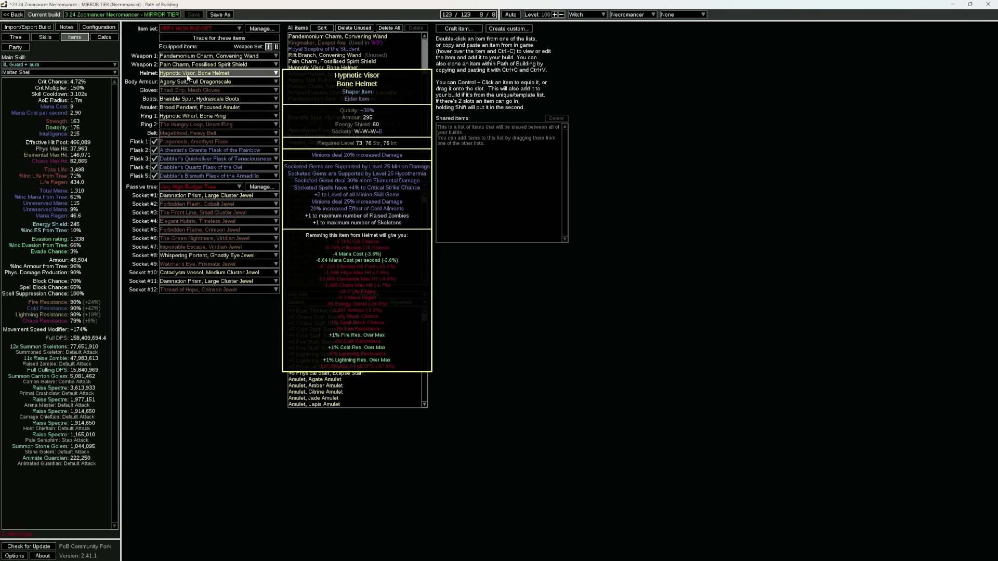
click(45, 36)
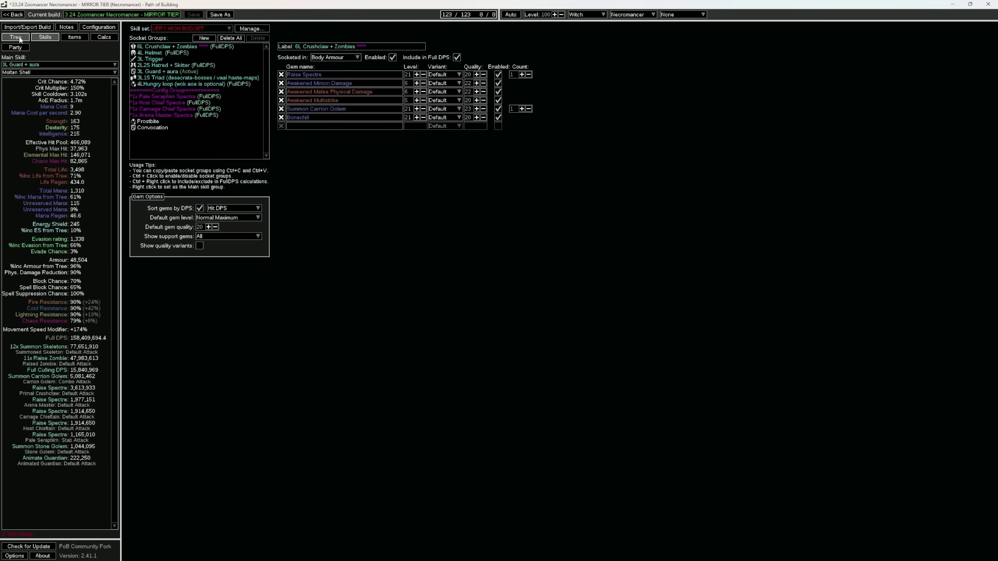
Step: Return to the build list and reopen the 3.24 Zoomancer Necromancer - Low Budget build
click(13, 14)
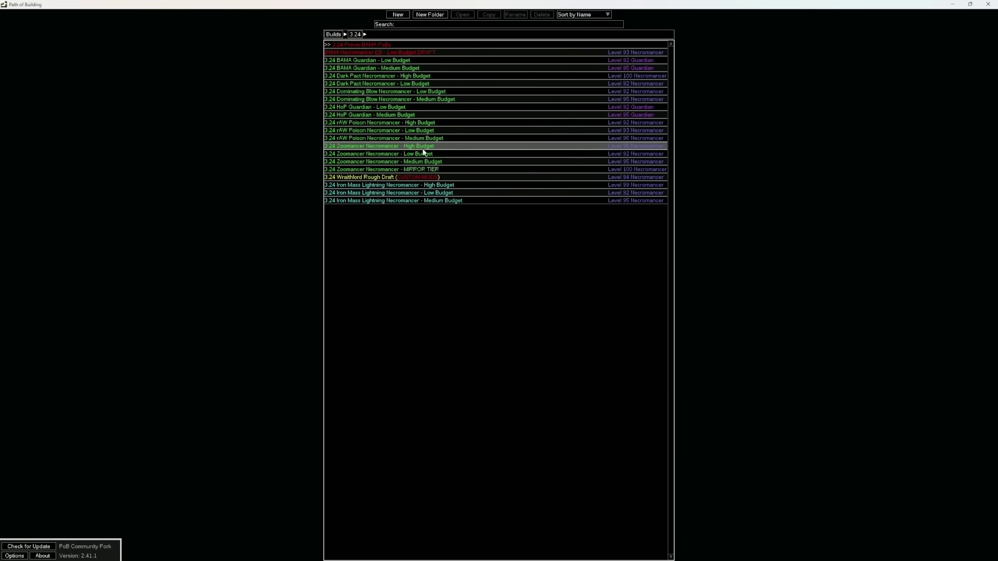
click(425, 154)
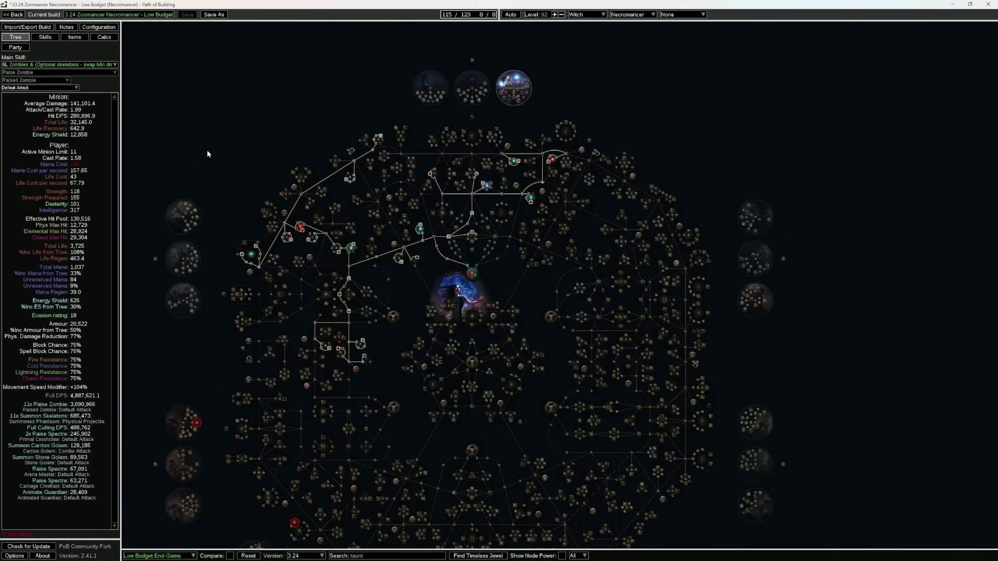
drag(206, 154, 190, 116)
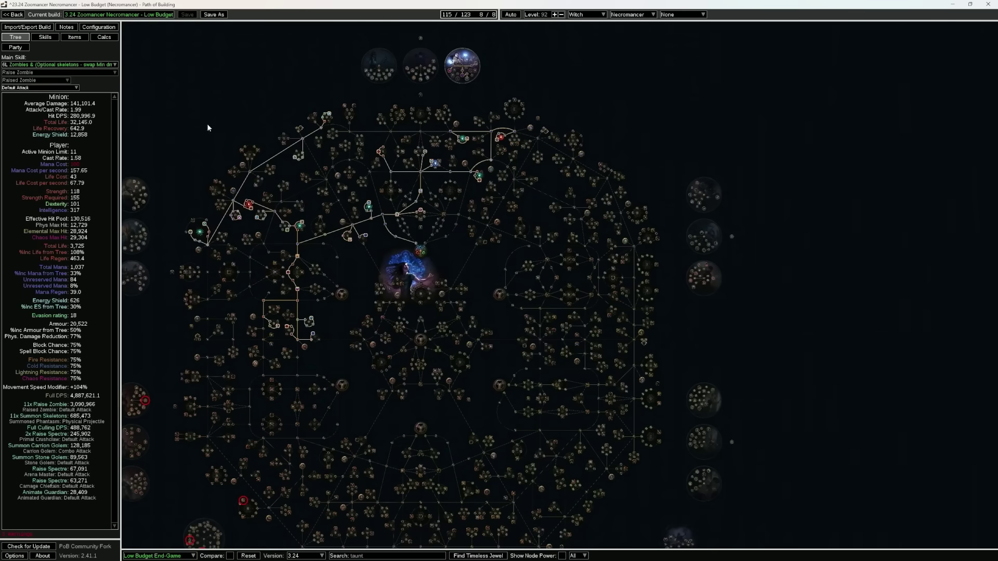
Step: Clear the search term "taunt" from the passive tree search
click(373, 555)
key(BackSpace)
key(BackSpace)
key(BackSpace)
key(BackSpace)
key(BackSpace)
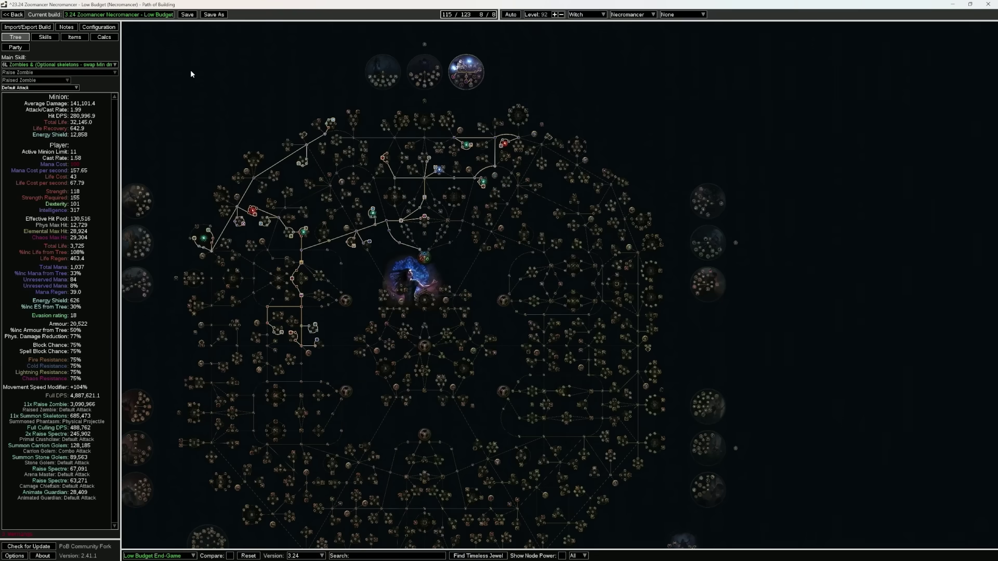
Step: Review the low-budget build's configuration options and custom modifiers, and bring up its equipped items
click(104, 28)
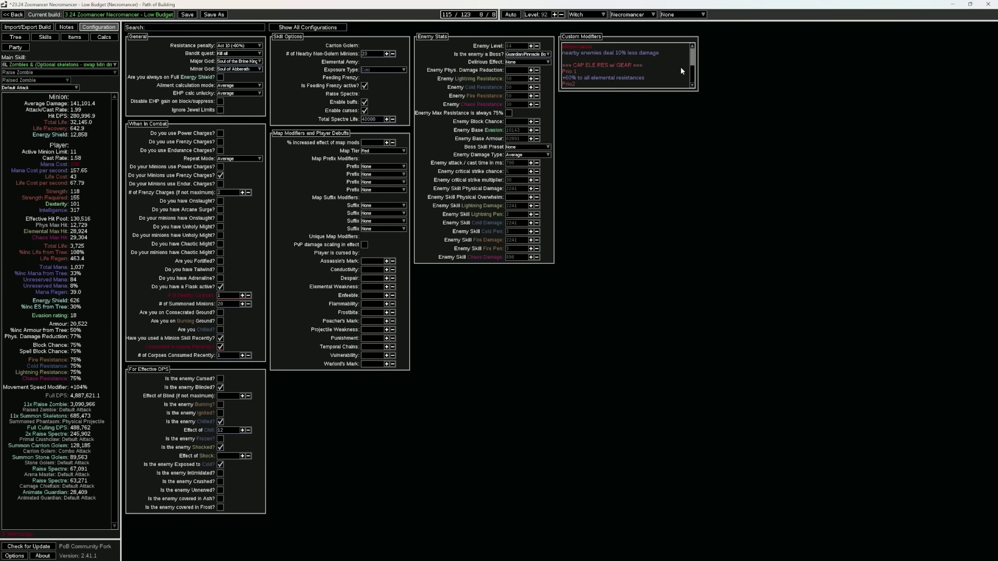
scroll(616, 66, down, 3)
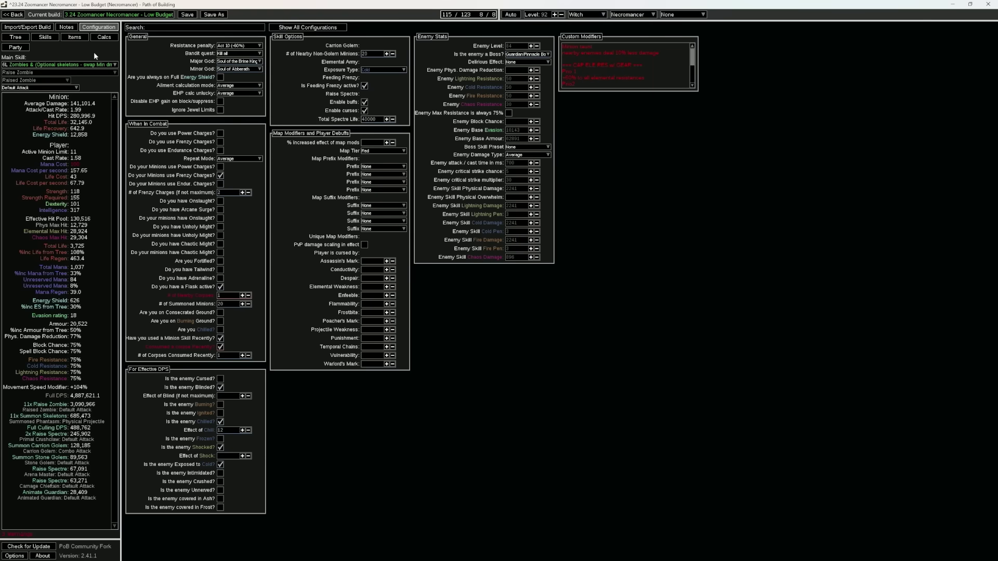
click(74, 37)
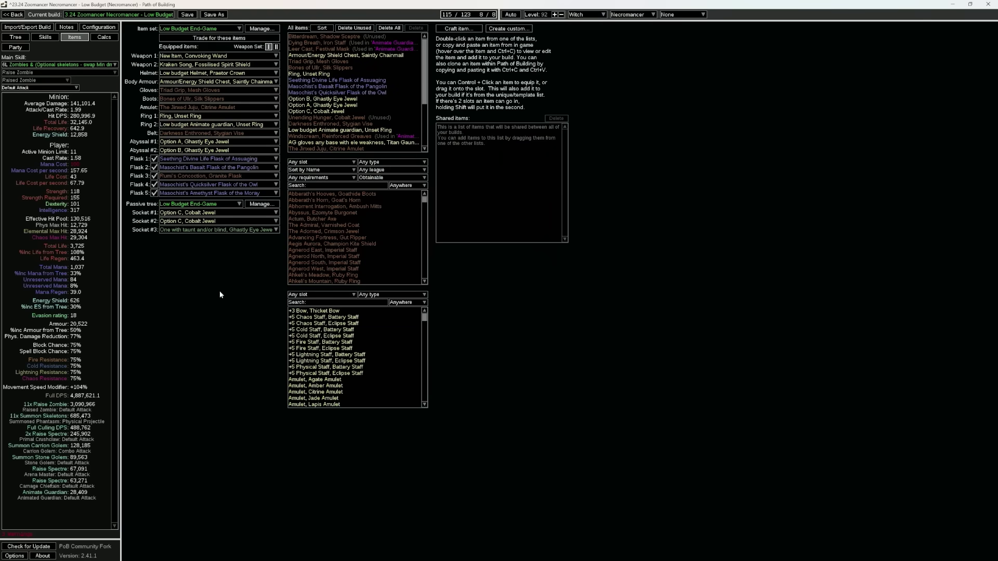
mouse_move(207, 118)
Step: Switch to the browser, open the Zoomancer guide's Animate Guardian & Spectres page in a new tab, and view its Spectres section
key(alt+Tab)
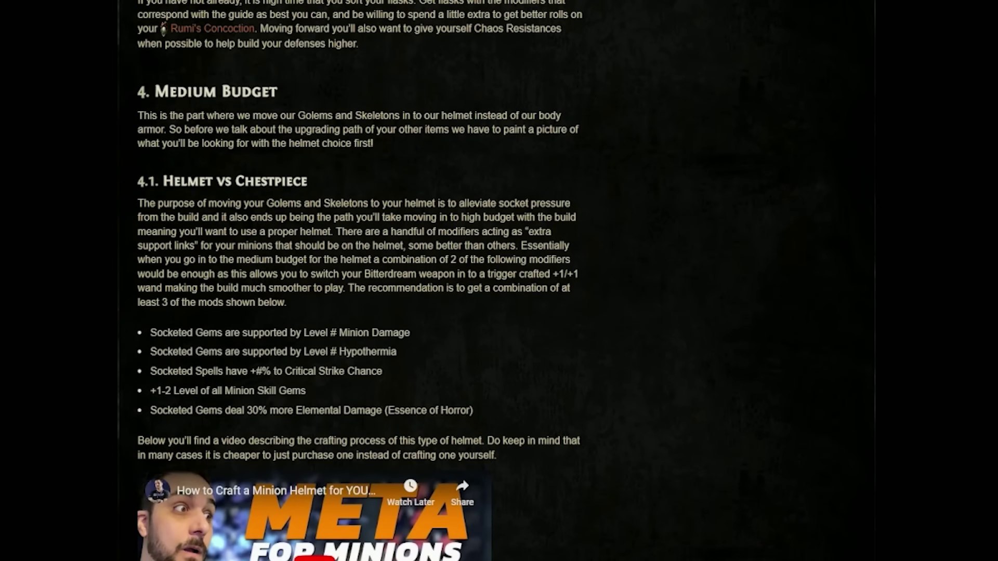
scroll(384, 263, down, 1)
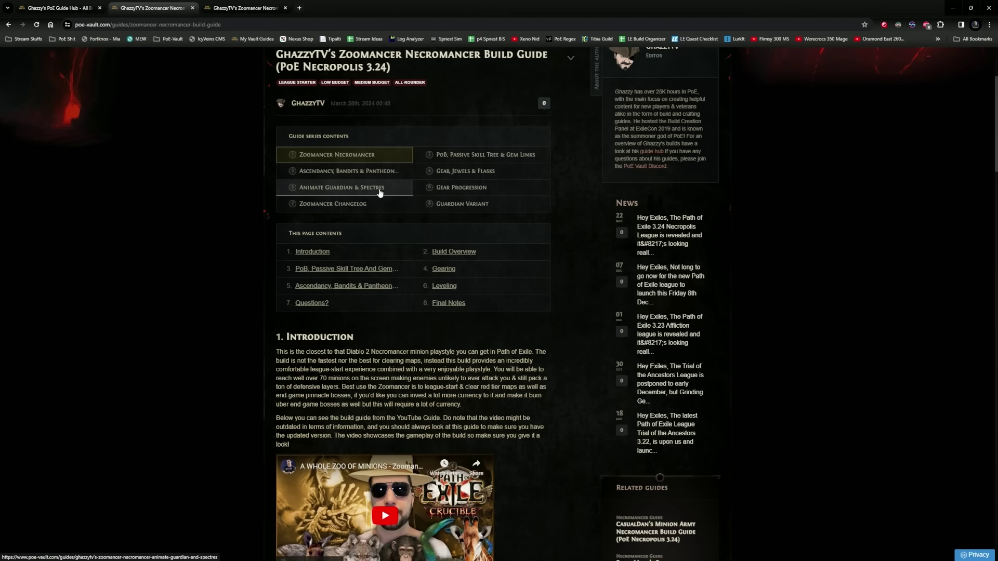
middle_click(377, 195)
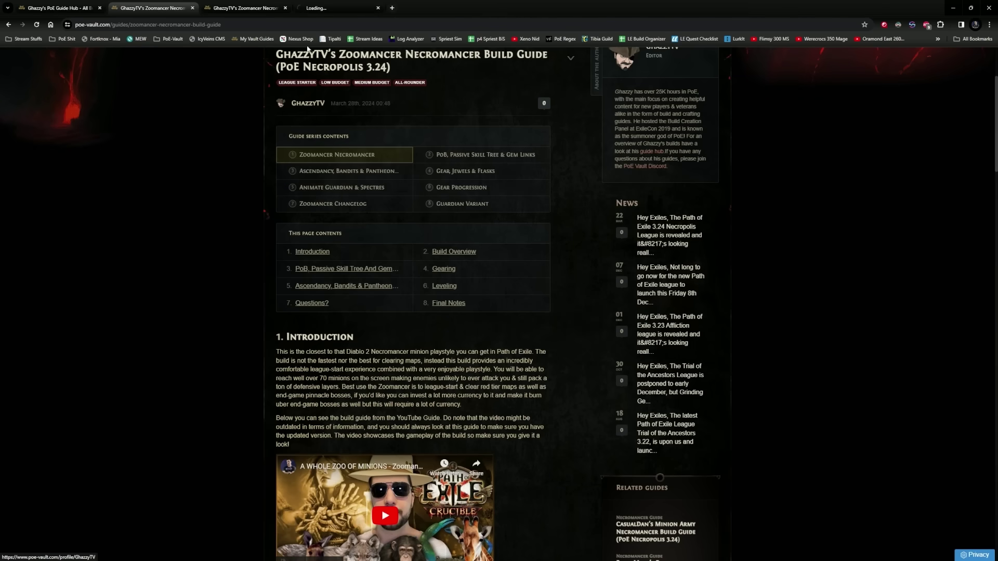
click(286, 8)
click(264, 12)
scroll(244, 208, down, 5)
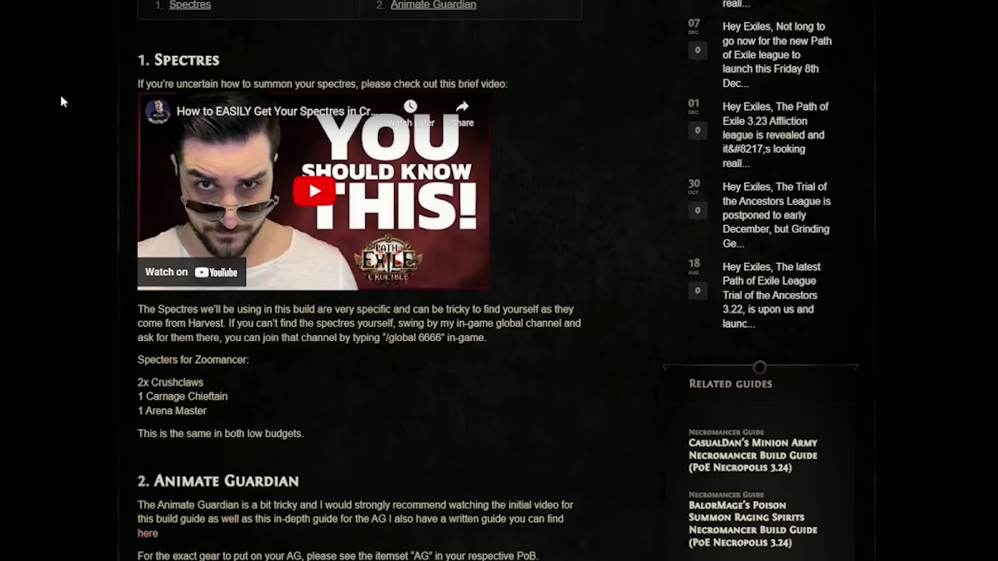
Step: Read the Animate Guardian section's low budget, medium budget and Guardian low budget gear lists through to the changelog
scroll(49, 323, down, 8)
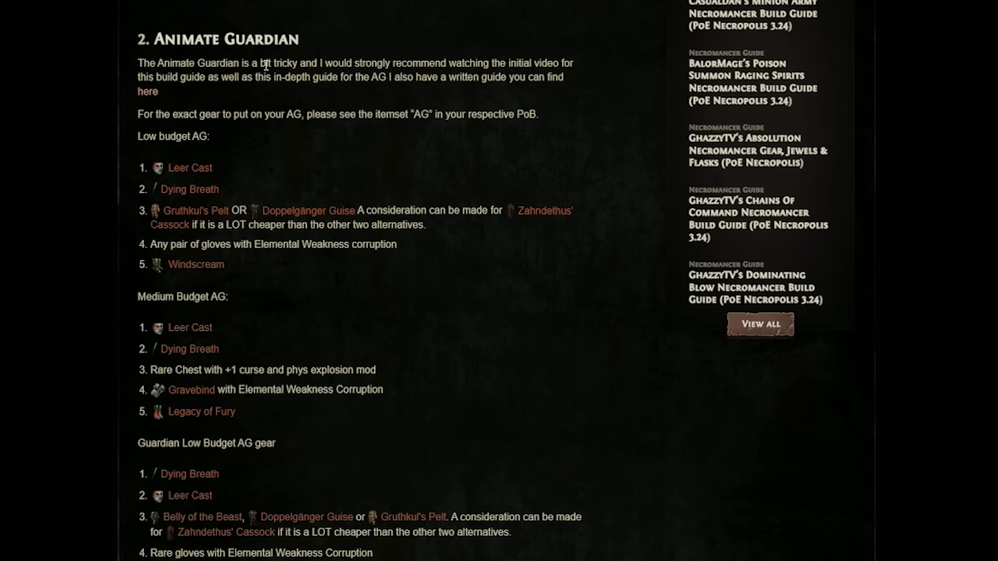
drag(146, 41, 478, 416)
click(523, 377)
scroll(330, 411, down, 10)
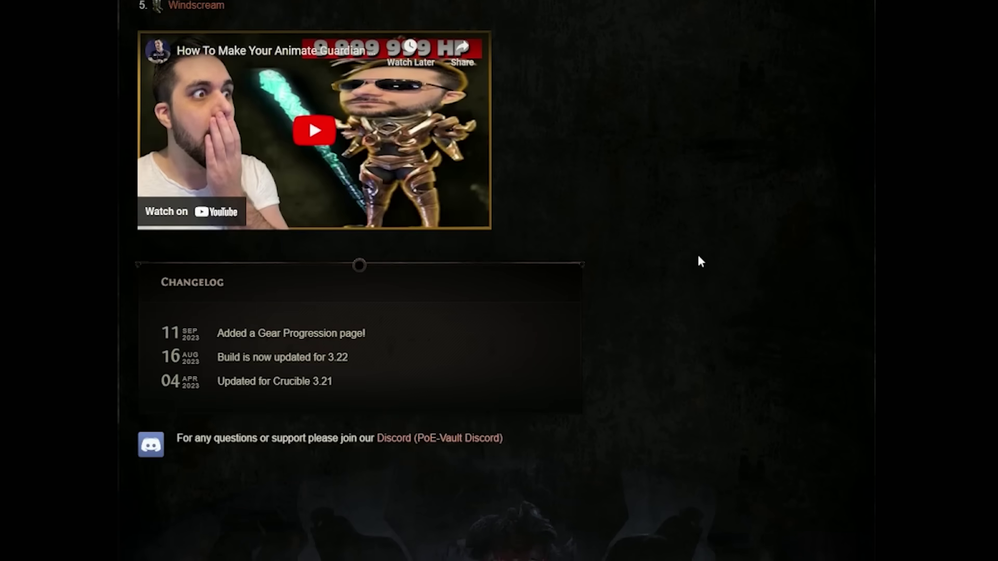
scroll(697, 260, up, 7)
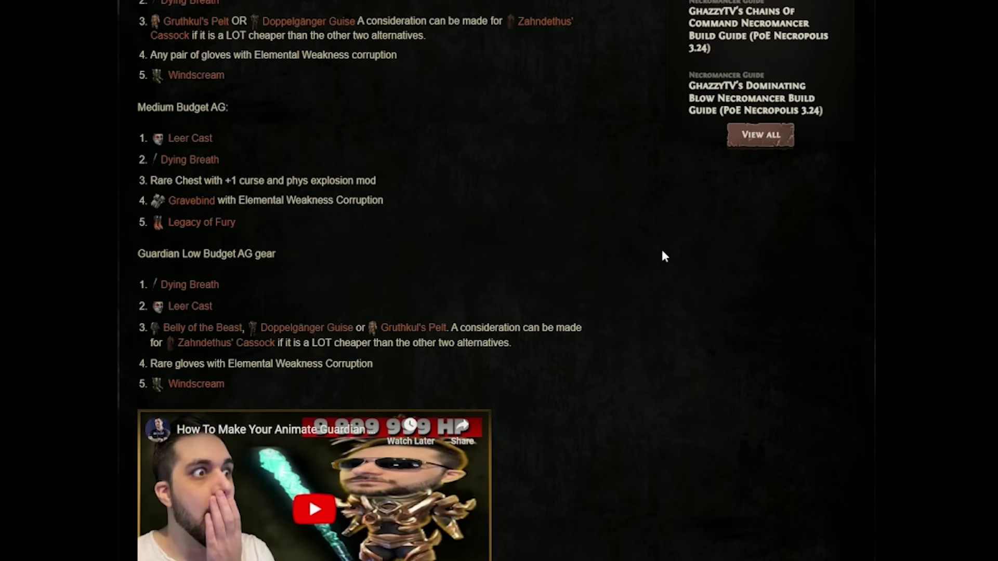
scroll(659, 253, up, 10)
scroll(632, 242, up, 6)
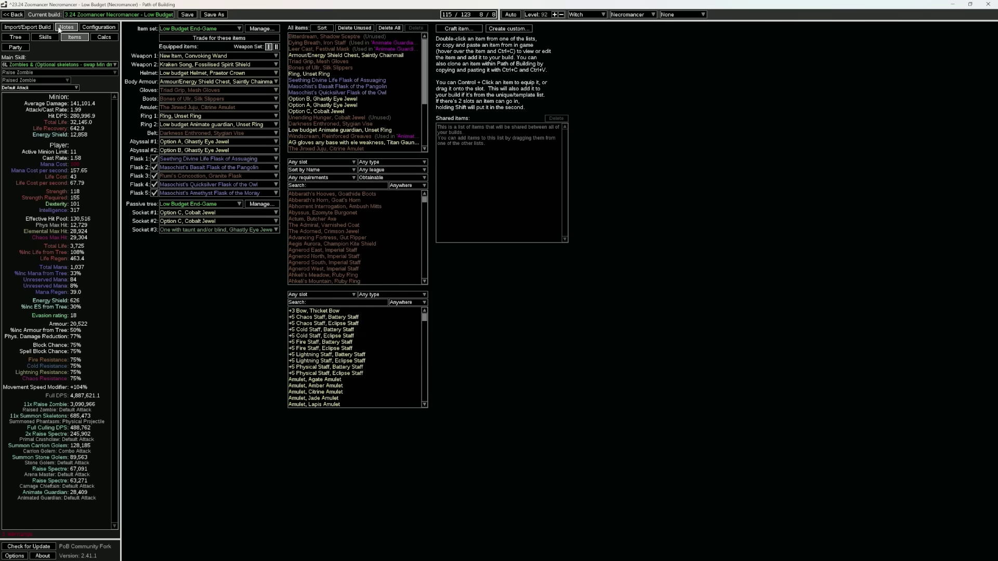
Step: Switch back to Path of Building and look through the low-budget build's socket groups, from Main Skills and Utility to the Config Group
click(48, 38)
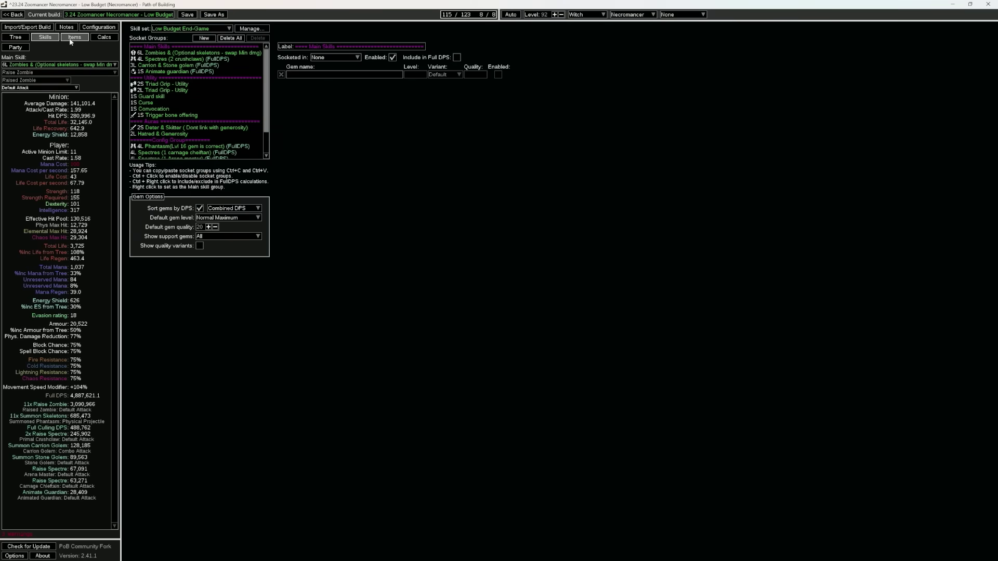
click(172, 47)
click(166, 78)
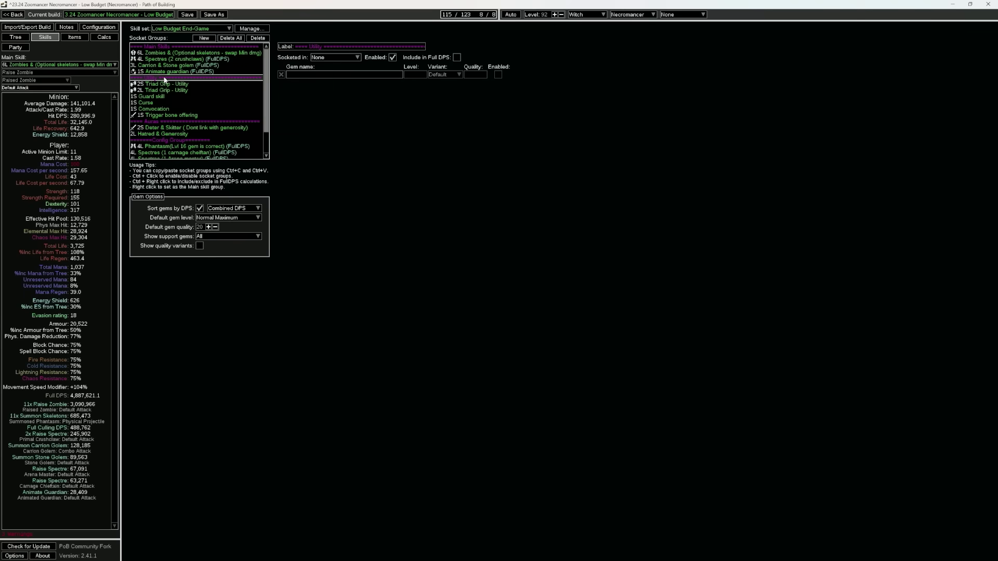
click(196, 140)
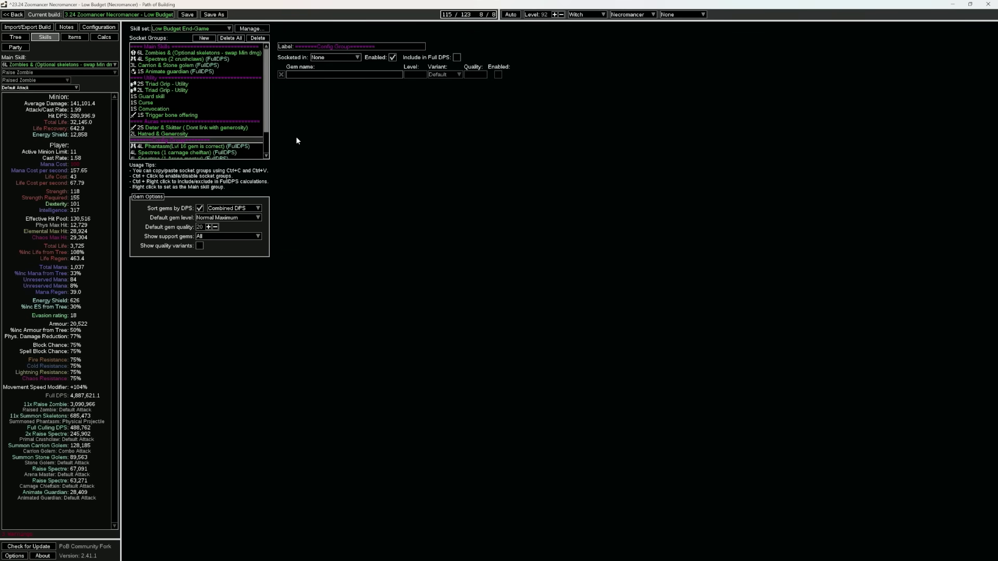
scroll(249, 125, down, 2)
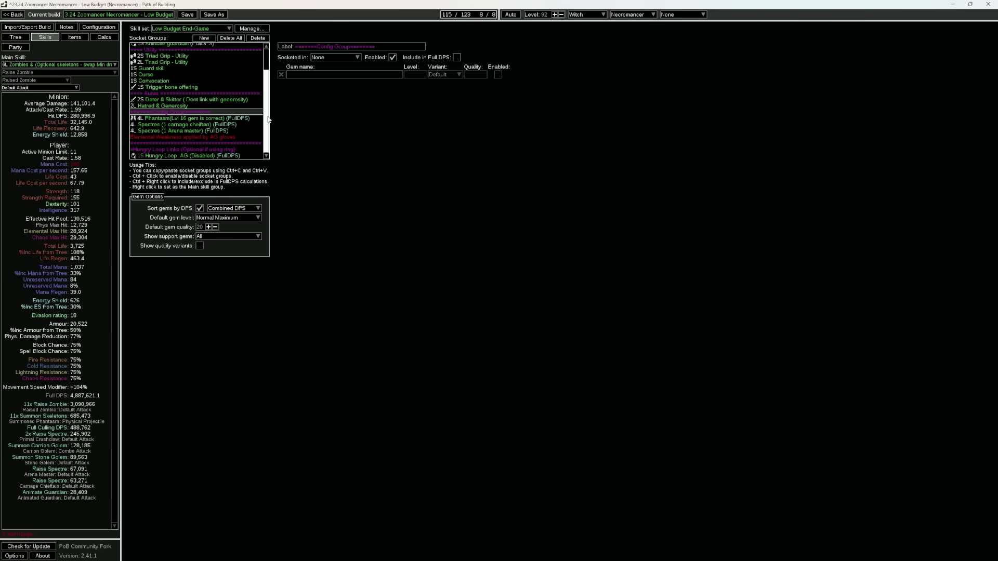
click(386, 145)
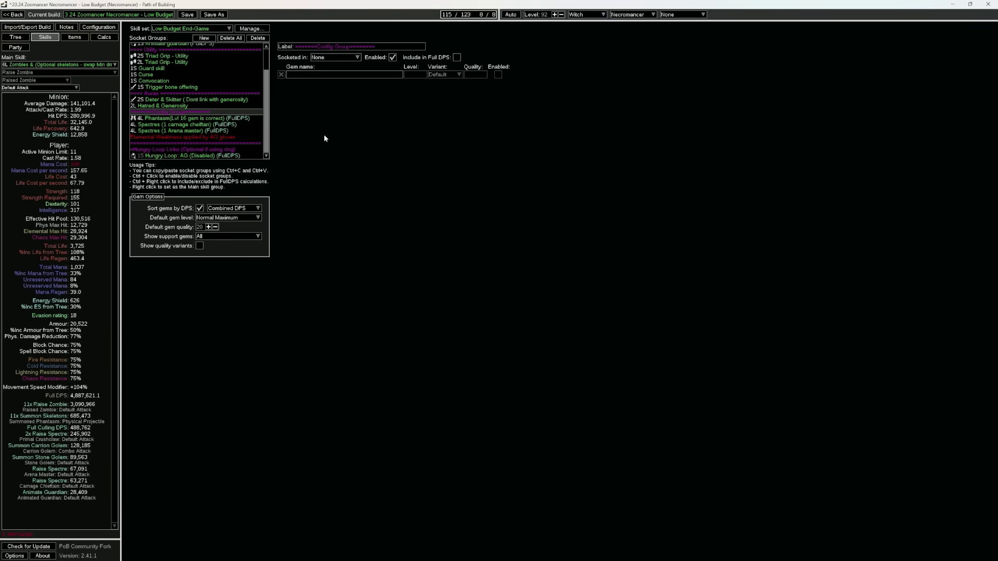
Step: Inspect the gems of the 4L Phantasm config group and compare them with the carnage chieftain spectre group
mouse_move(179, 121)
click(177, 118)
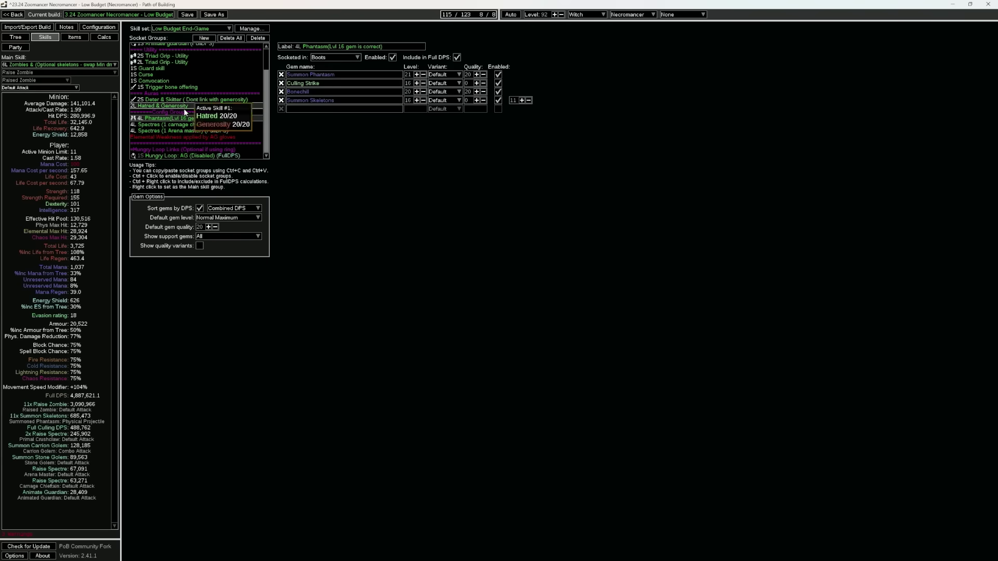
mouse_move(180, 120)
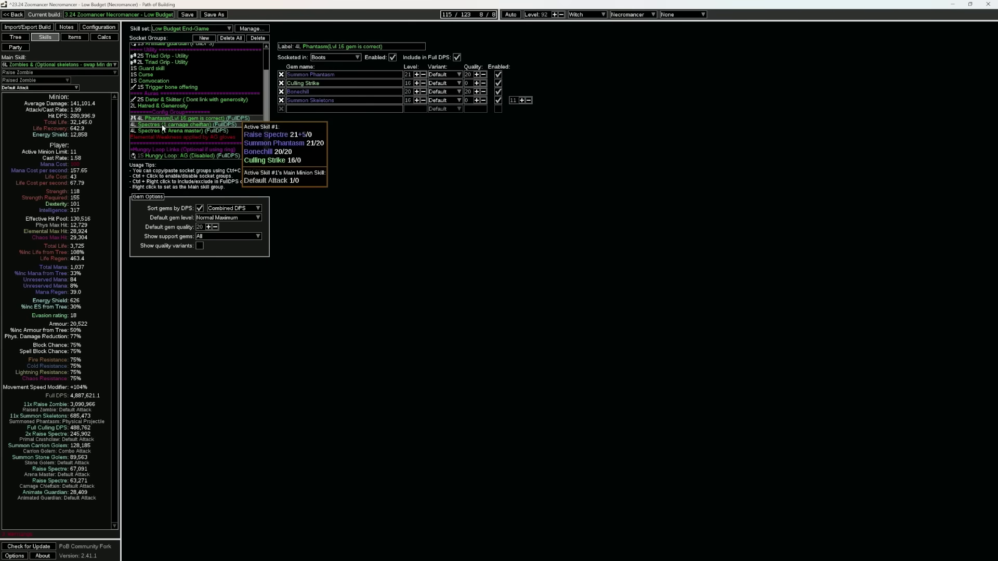
scroll(162, 128, up, 3)
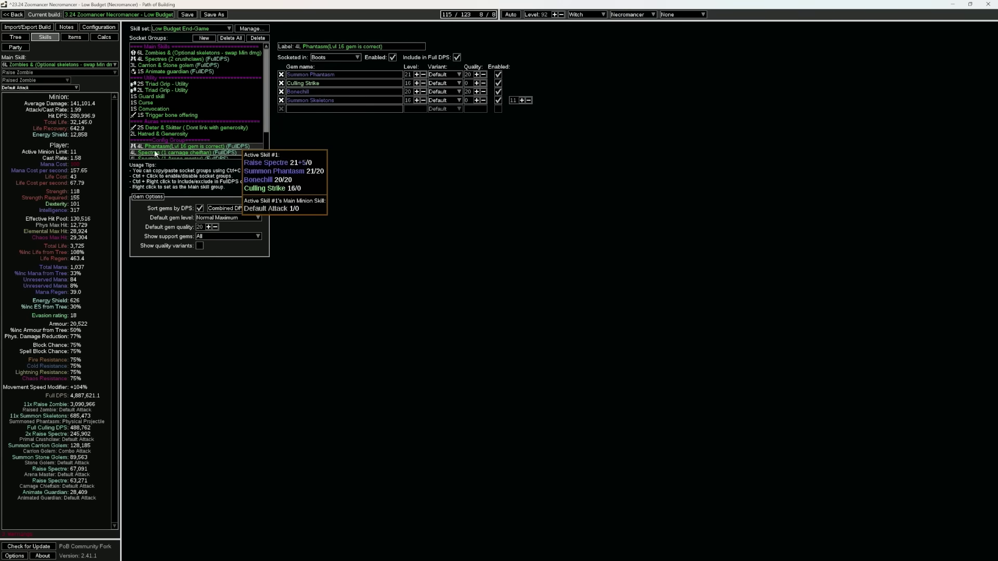
mouse_move(142, 148)
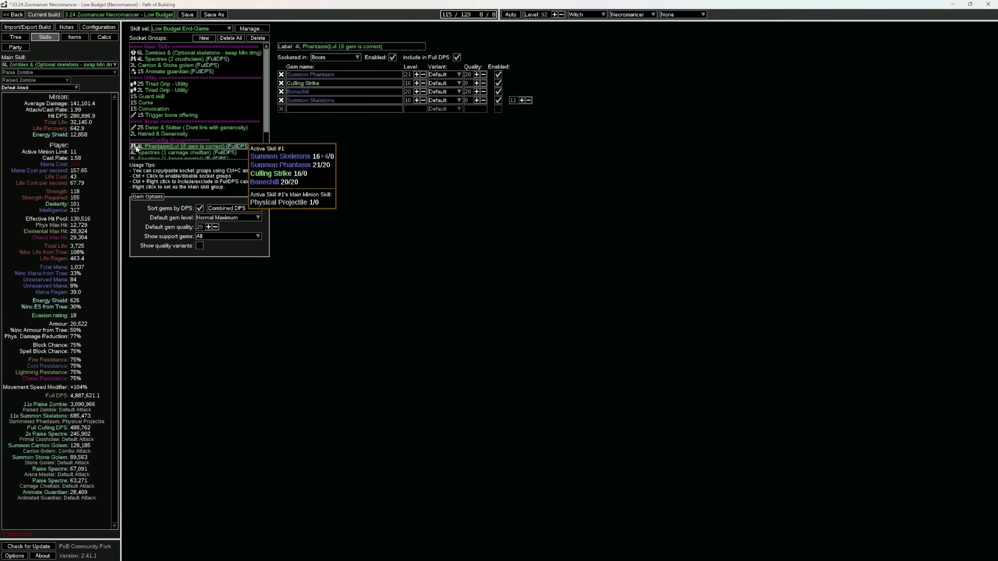
Step: Examine the Summon Phantasm support in the crushclaws spectre group, and view the Phantasm and carnage chieftain groups' gems
click(156, 59)
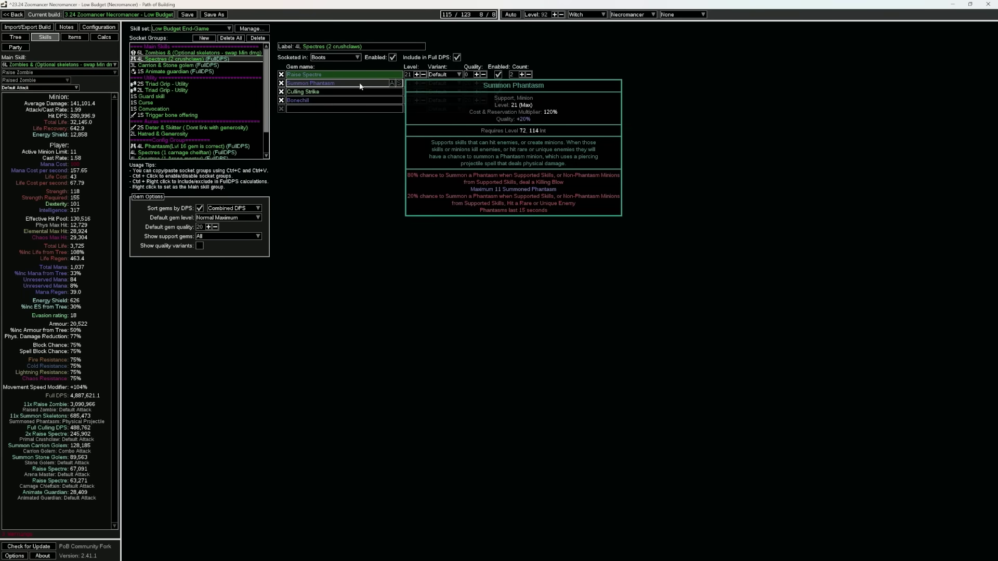
click(176, 148)
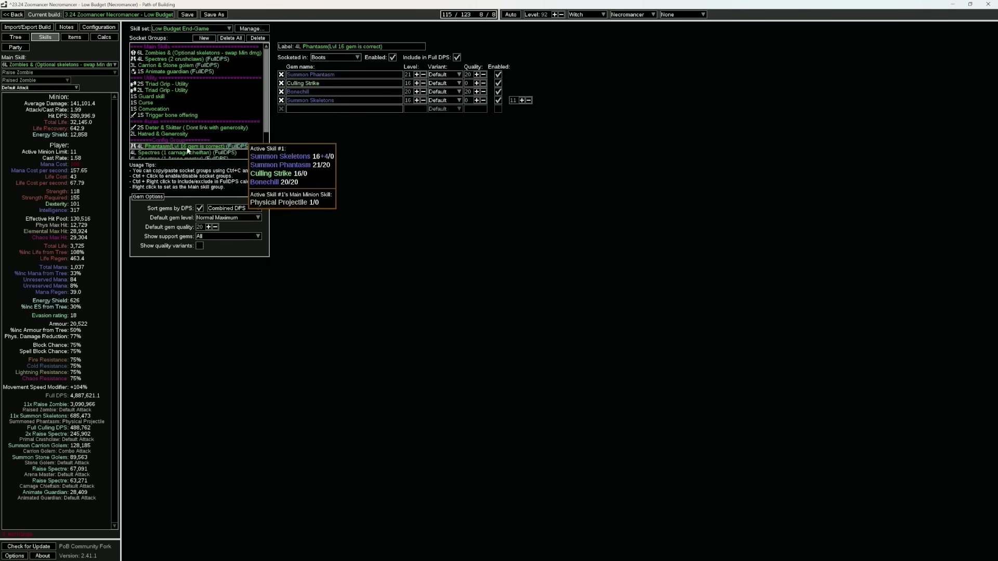
scroll(188, 151, down, 1)
click(189, 139)
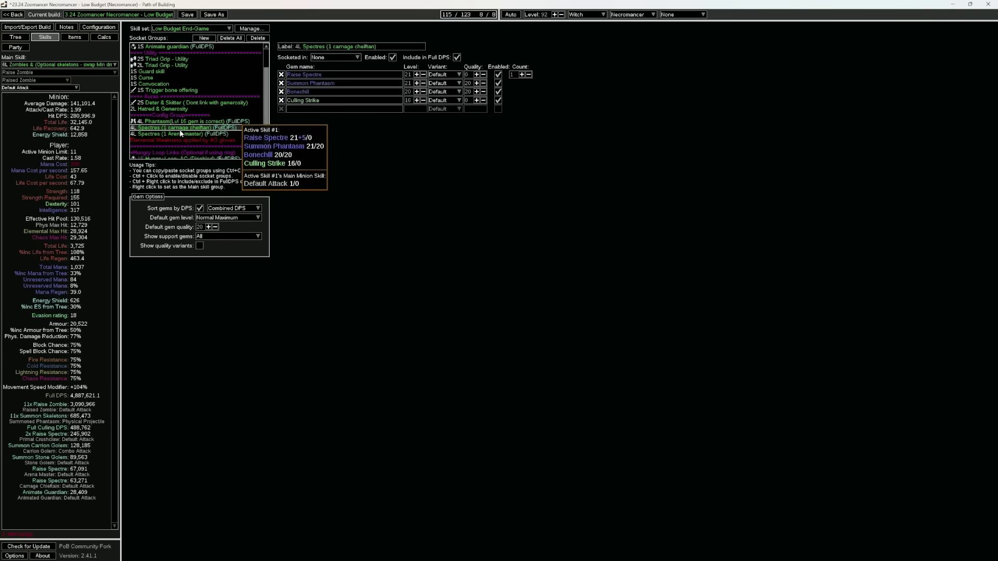
Step: Display the 4L Spectres (2 crushclaws) group and make it the main skill to view its stats
scroll(182, 62, up, 1)
click(182, 61)
click(71, 66)
click(52, 77)
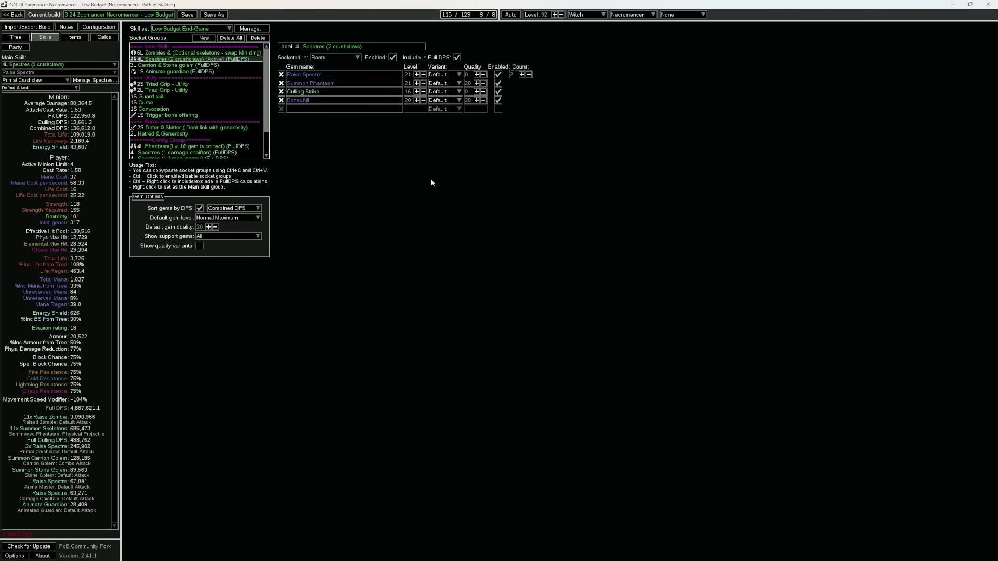
Step: Inspect the gem links of the 4L Spectres (1 carnage chieftain) and 4L Spectres (1 Arena master) groups
scroll(198, 104, down, 2)
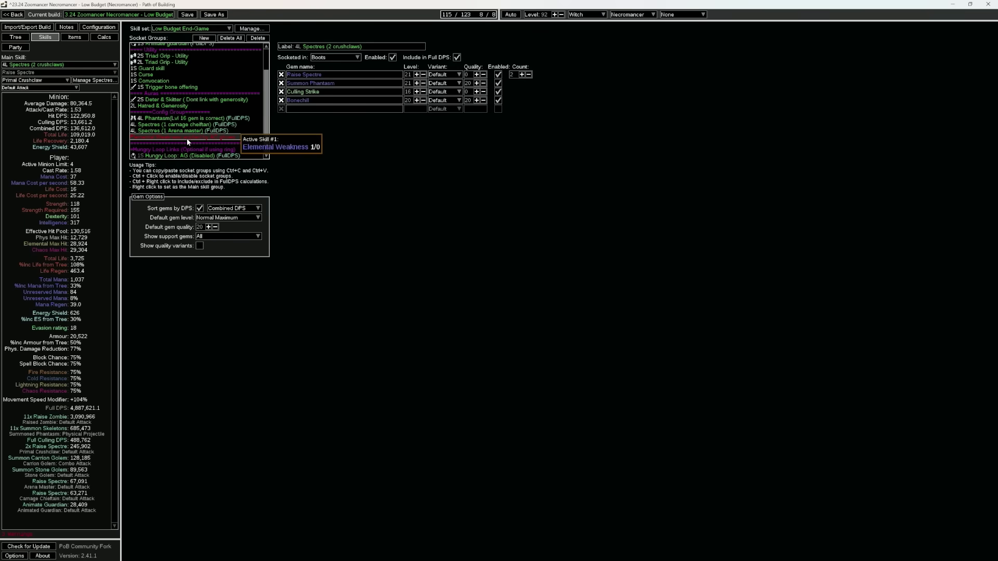
click(183, 124)
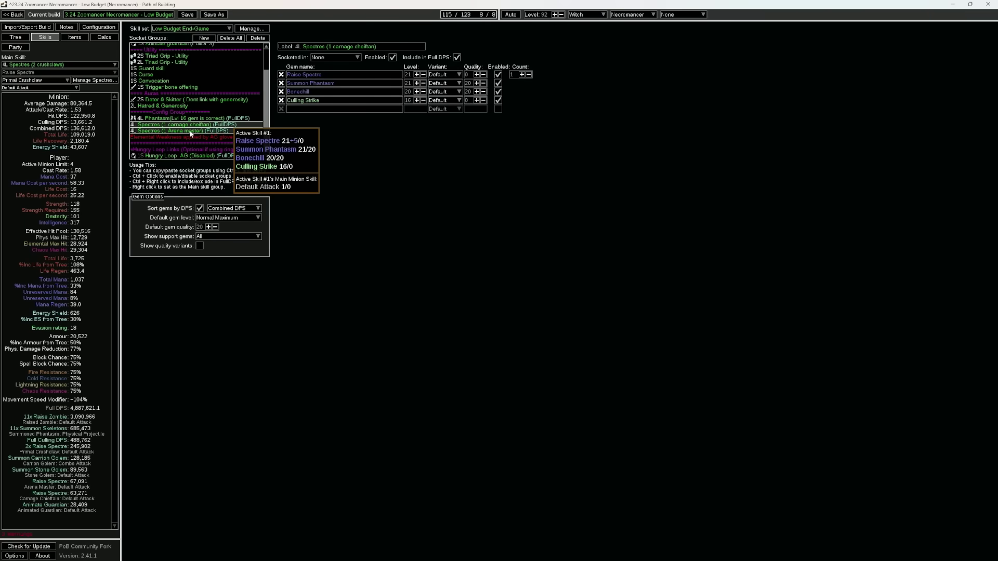
click(200, 131)
key(Up)
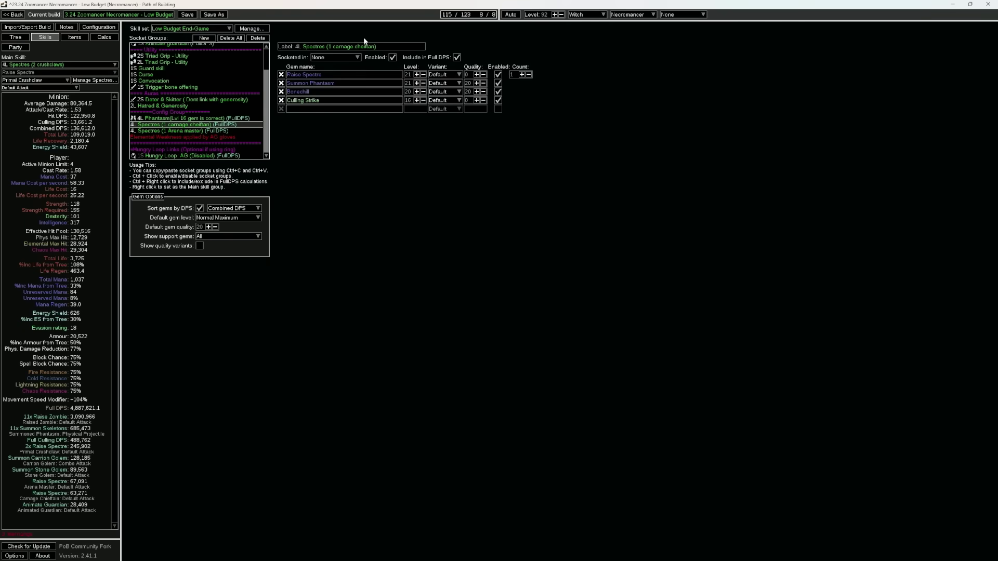
click(205, 130)
Step: View the minion stats with the carnage chieftain spectre group as the main skill, followed by the Arena master group
click(56, 64)
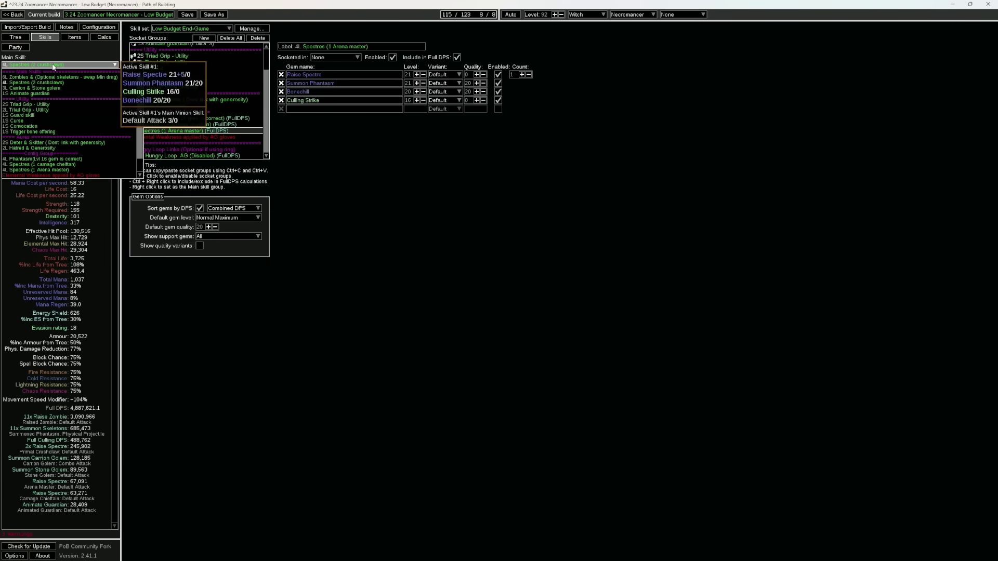
click(38, 165)
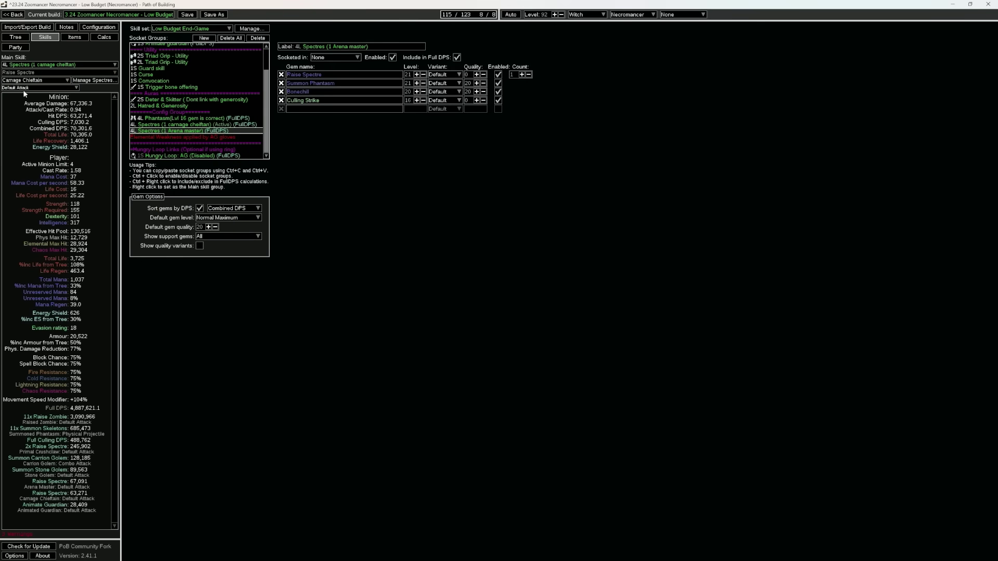
click(59, 65)
click(31, 162)
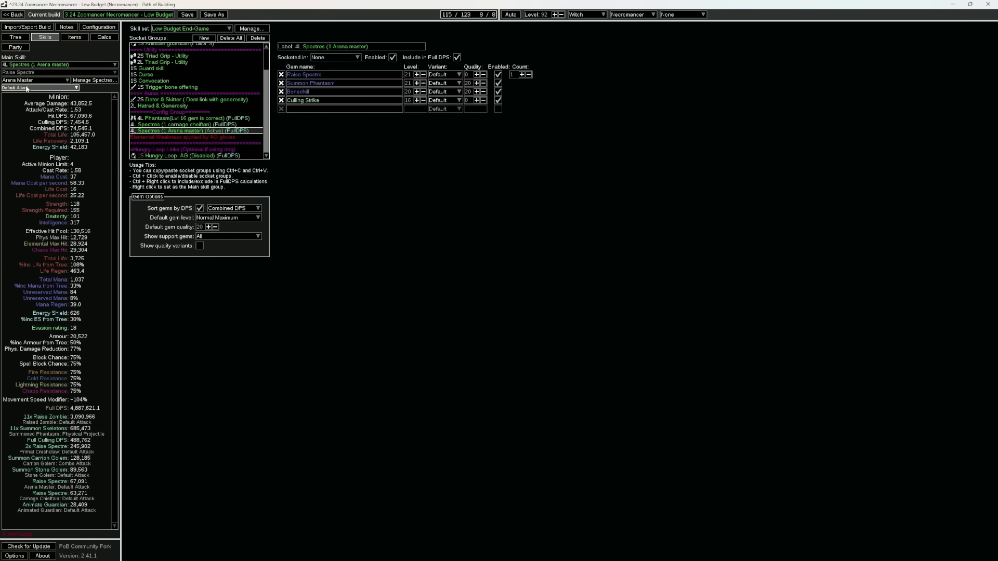
Step: View the 2 crushclaws spectre group's stats as the main skill, and return the main skill to the 6L Zombies group
click(44, 64)
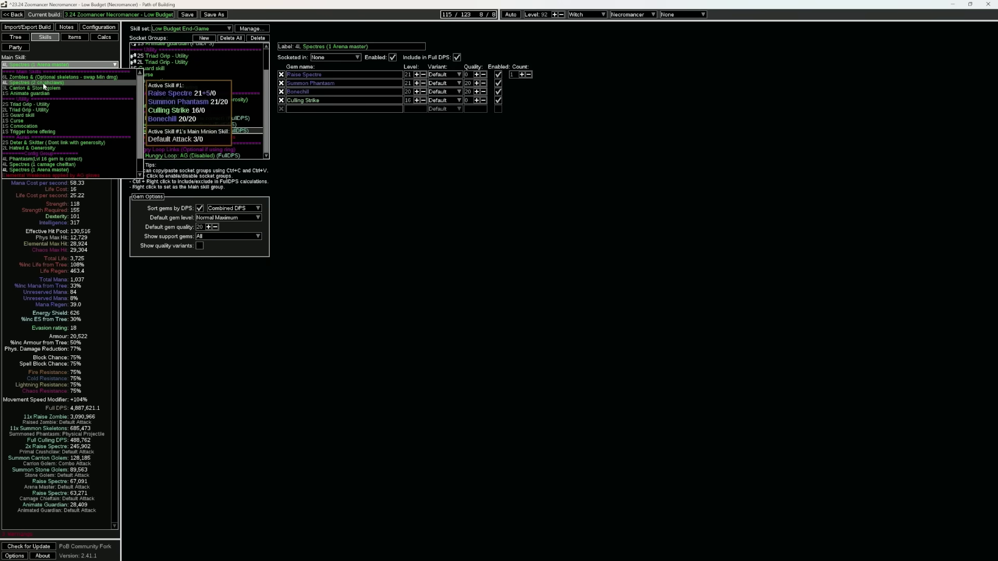
click(44, 83)
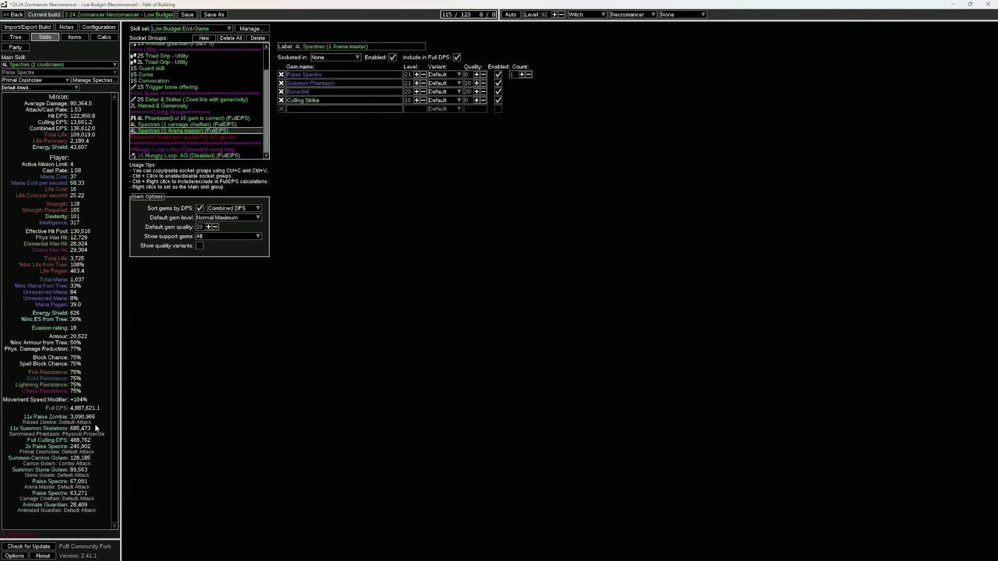
click(50, 65)
click(47, 72)
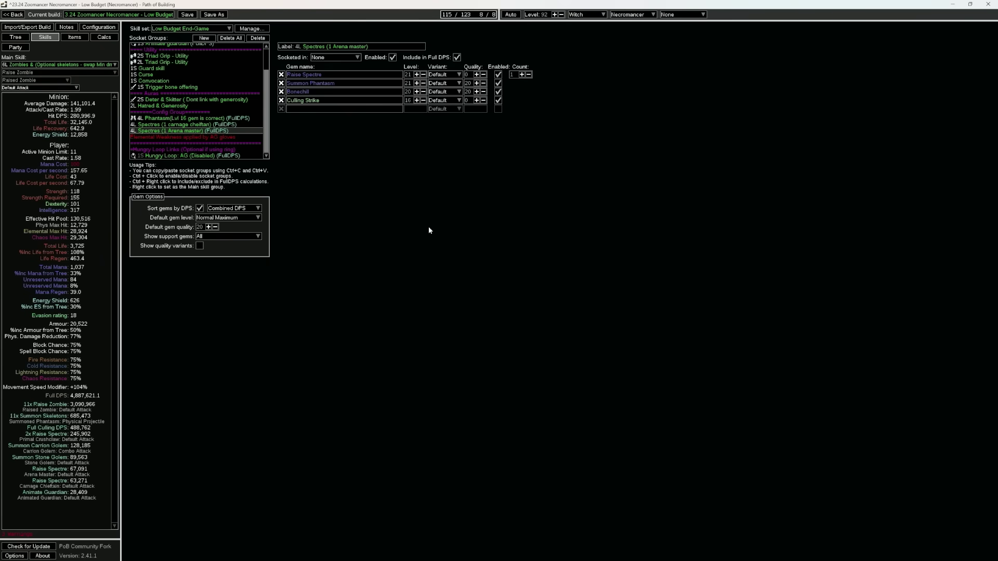